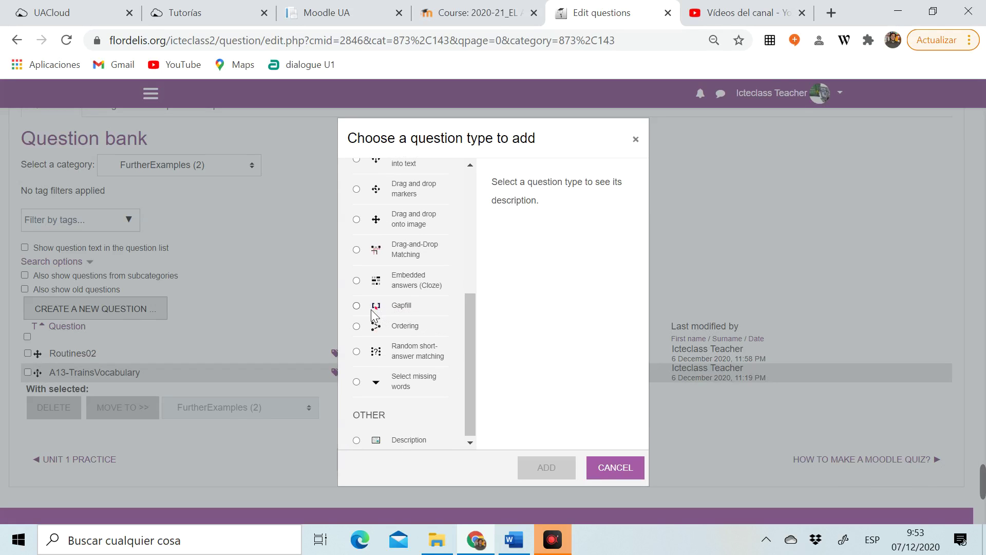
Step: Add a Gapfill question to the question bank and name it "Routines02-3person"
{"action": "left_click", "coordinate": [356, 306]}
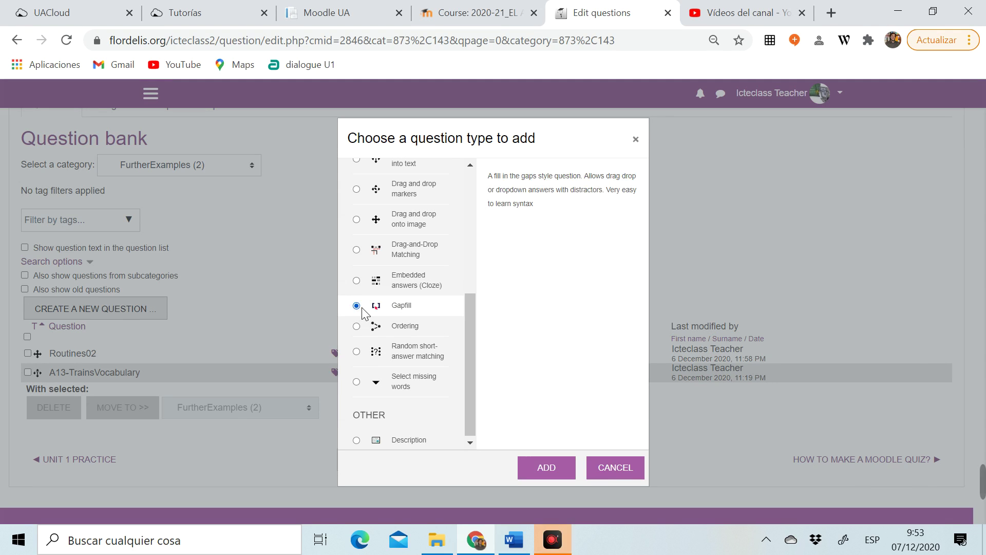
{"action": "left_click", "coordinate": [542, 469]}
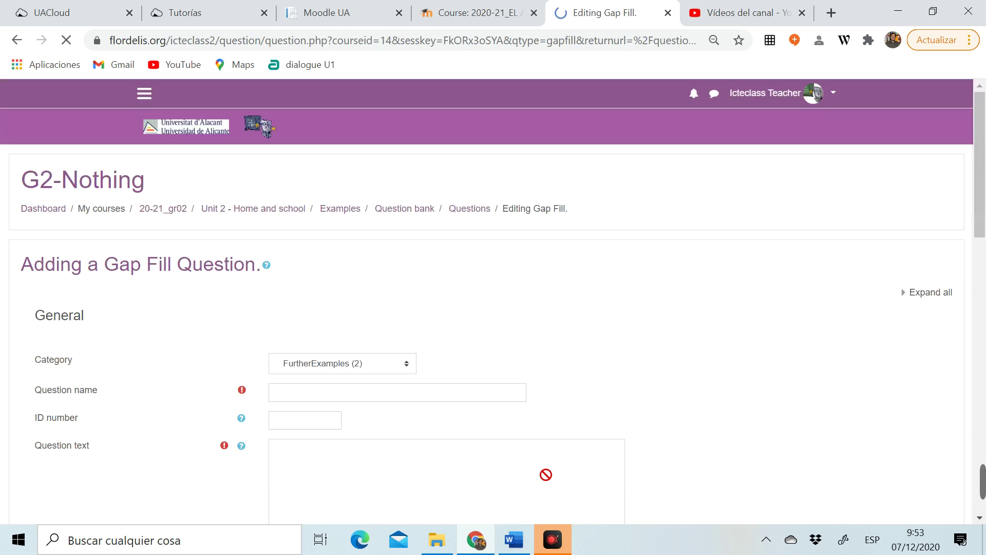
{"action": "left_click", "coordinate": [406, 392]}
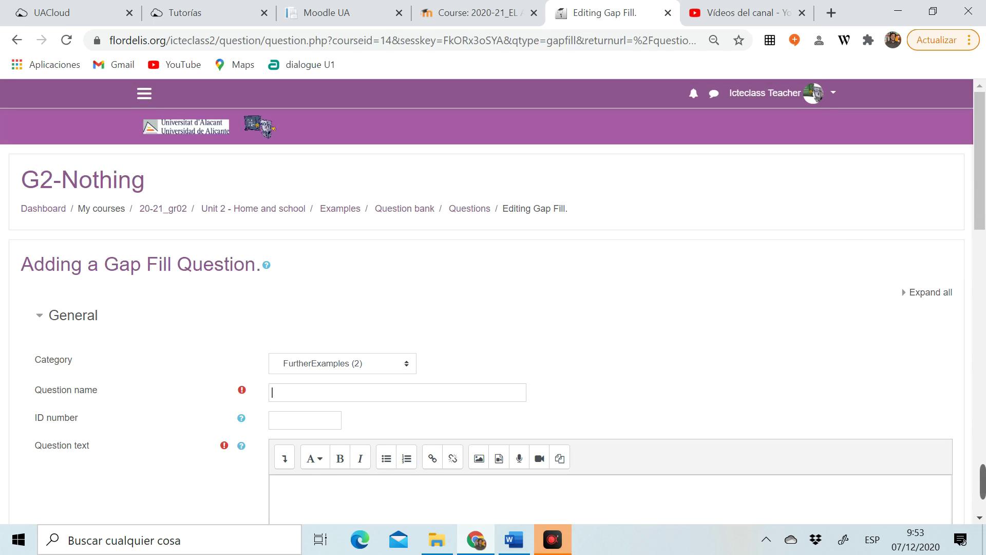
{"action": "type", "text": "Routines"}
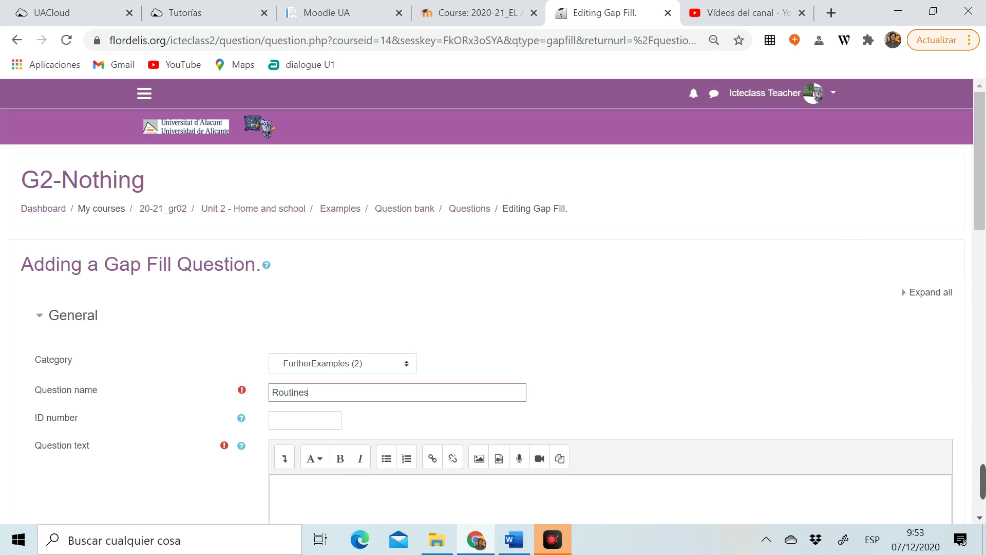
{"action": "type", "text": "02-3person"}
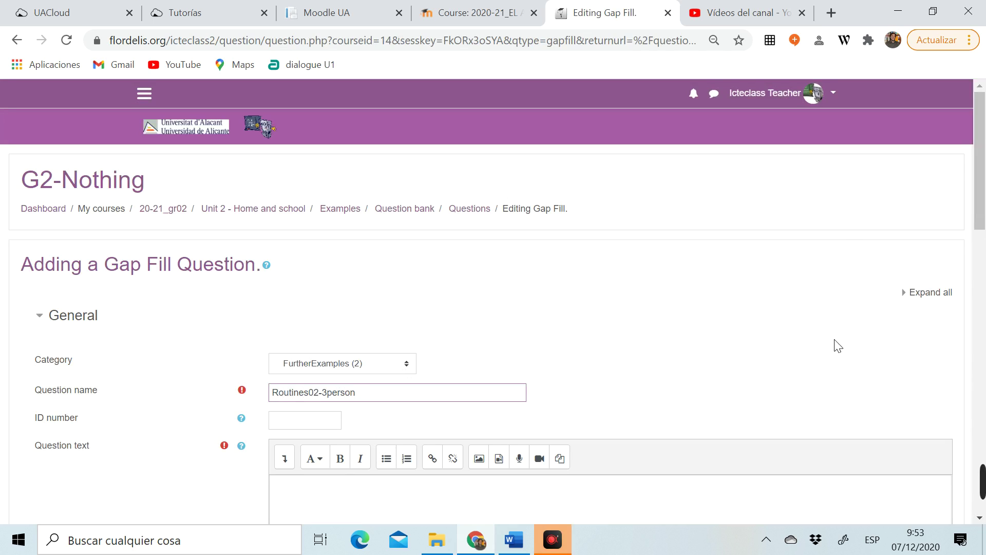
Step: Paste the copied daily-routine passage as the question text and enclose "gets up" and "gets dressed" in square brackets
{"action": "left_click_drag", "start_coordinate": [981, 226], "coordinate": [981, 302]}
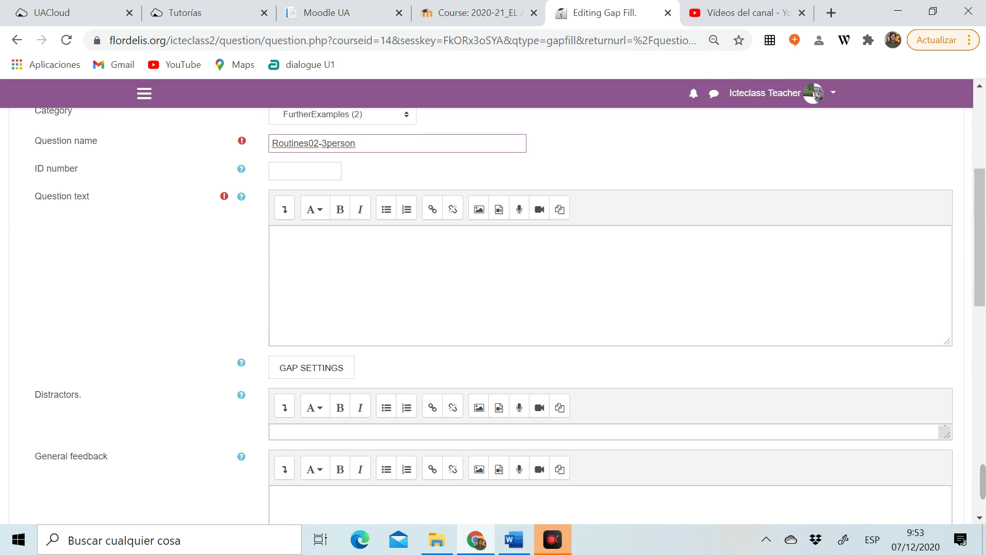
{"action": "left_click", "coordinate": [276, 236]}
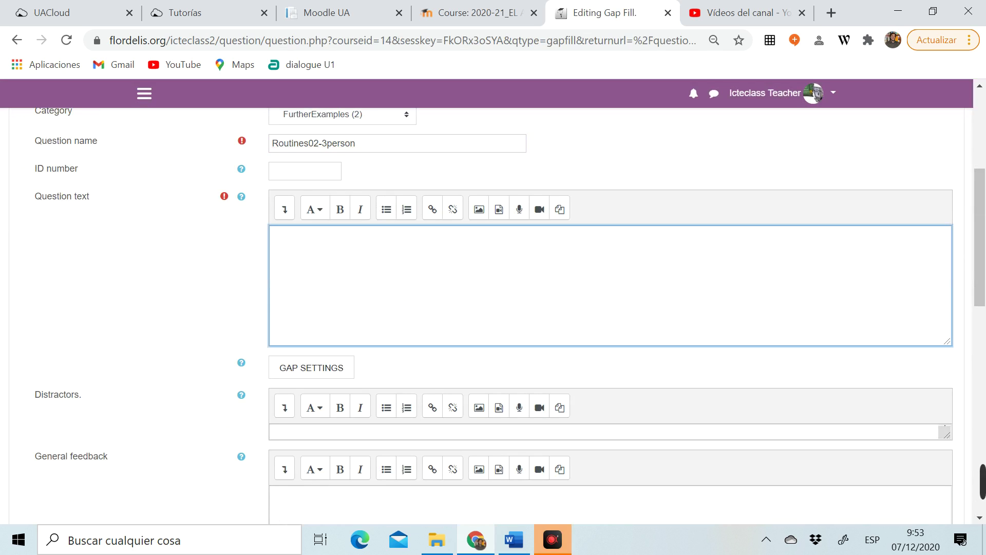
{"action": "type", "text": "Tom gets up at seven o’clock when his alarm clock rings and he gets dressed with his school uniform. At half past two h has lunch at home, some pasta or rice. At four o’clock, he does his homework (maths, English, Spanish...) and he studies. At half past six he trains football with his team for two hours or he plays videogames at home on his PS4. He has dinner at half past eight. He goes to bed at ten o’clock."}
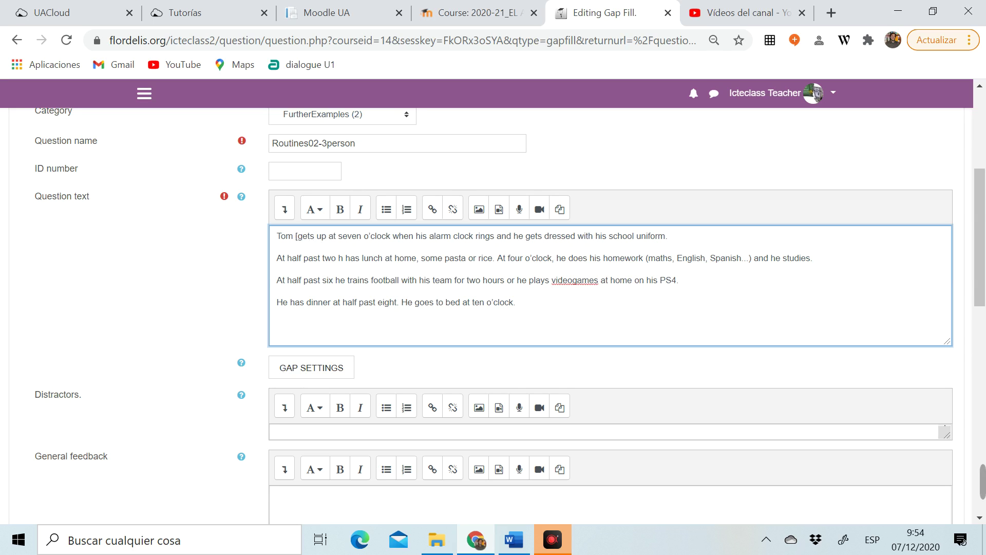
{"action": "type", "text": "]"}
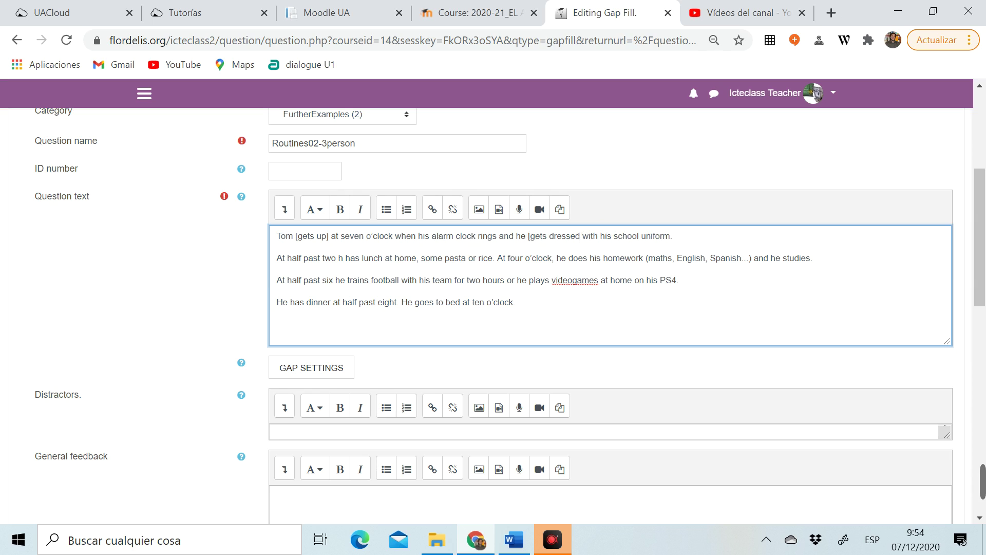
{"action": "type", "text": "]"}
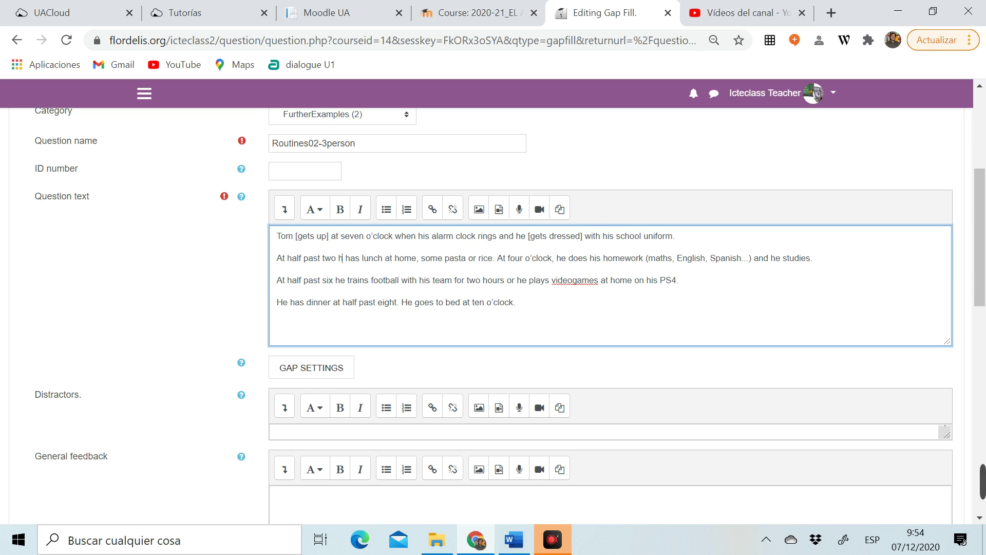
Step: Correct "h" to "he" in the second paragraph and enclose "has lunch" and "does his homework" in square brackets
{"action": "type", "text": "we"}
{"action": "key", "text": "BackSpace"}
{"action": "key", "text": "BackSpace"}
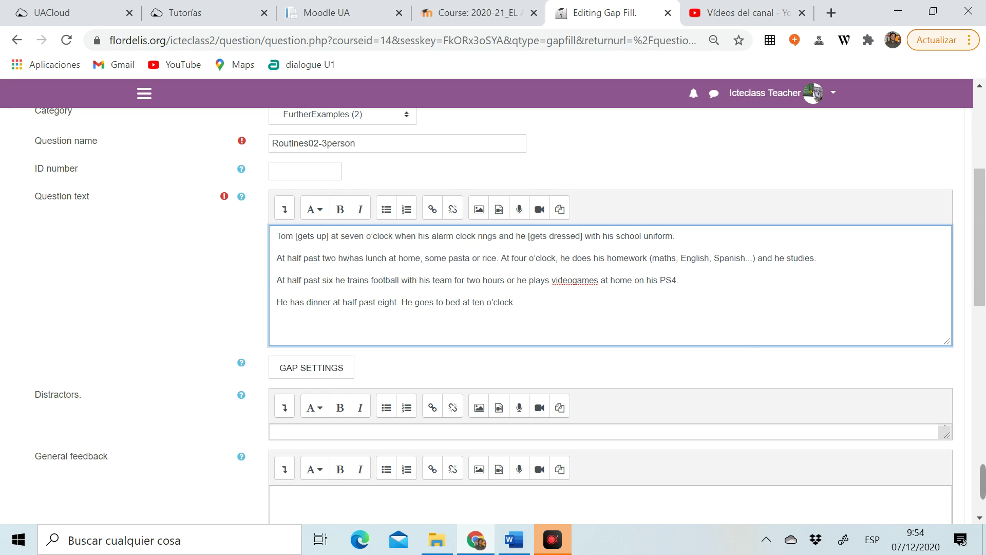
{"action": "type", "text": "e "}
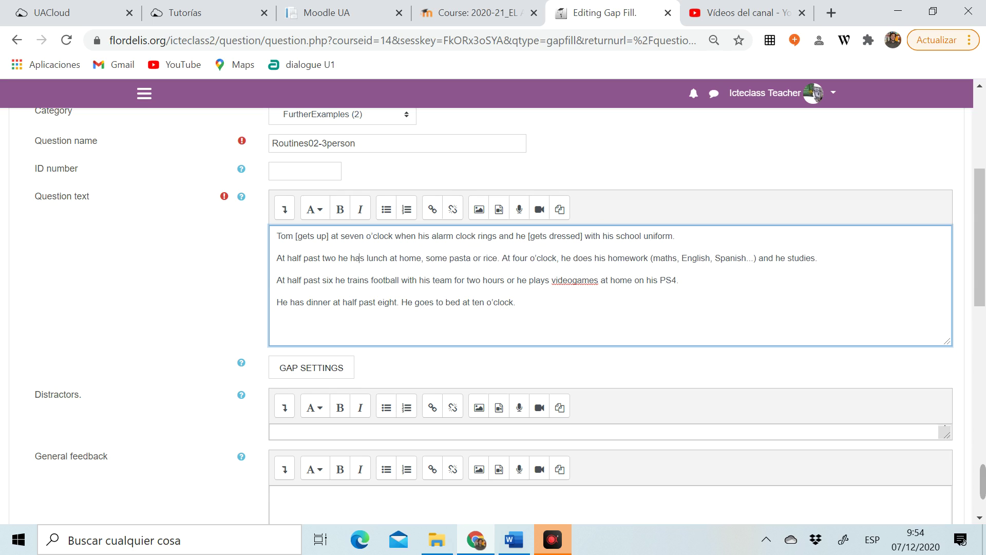
{"action": "type", "text": "["}
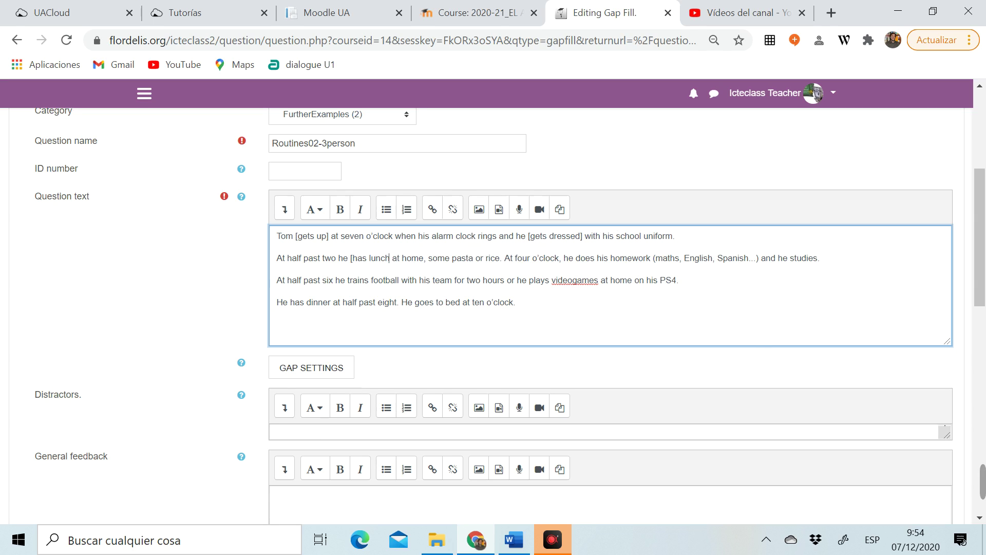
{"action": "type", "text": "]"}
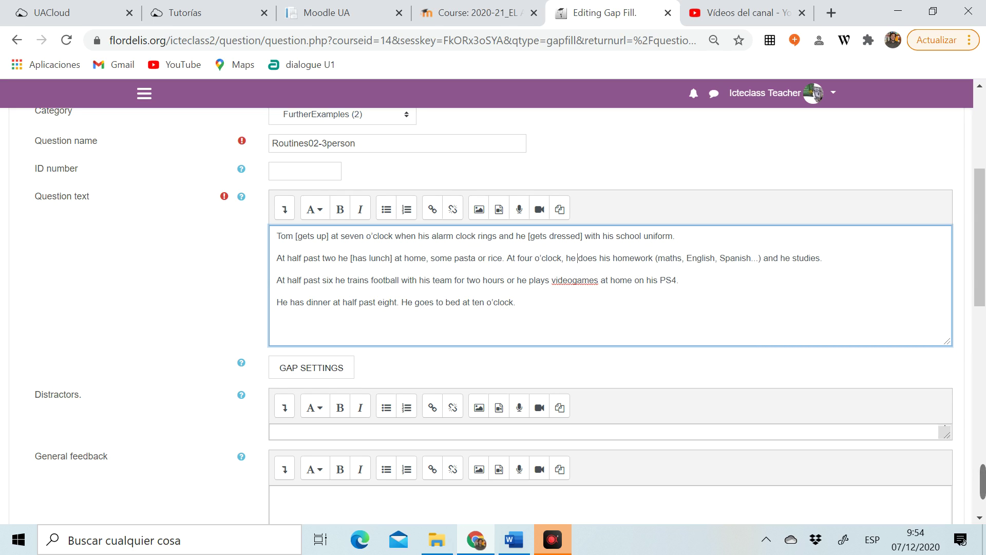
{"action": "type", "text": "["}
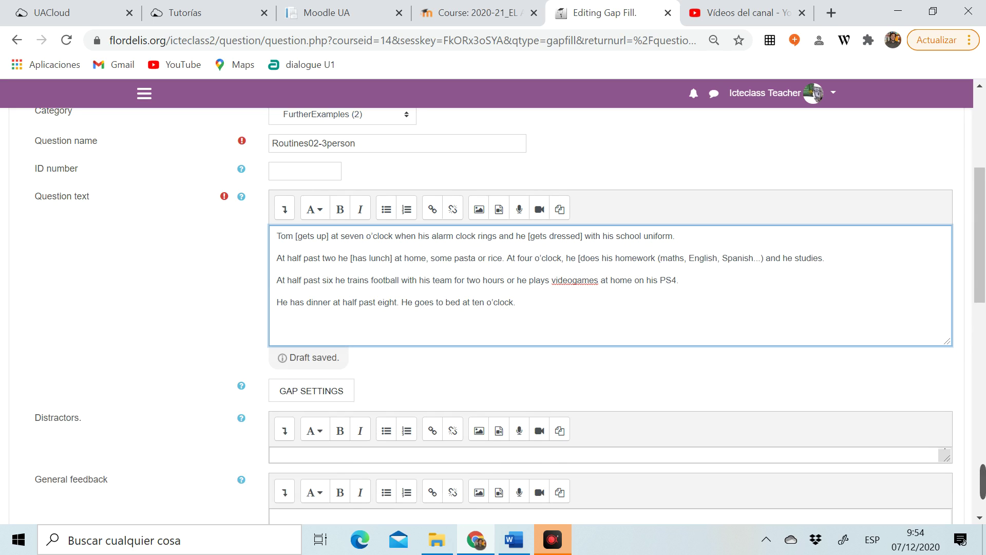
{"action": "type", "text": "]"}
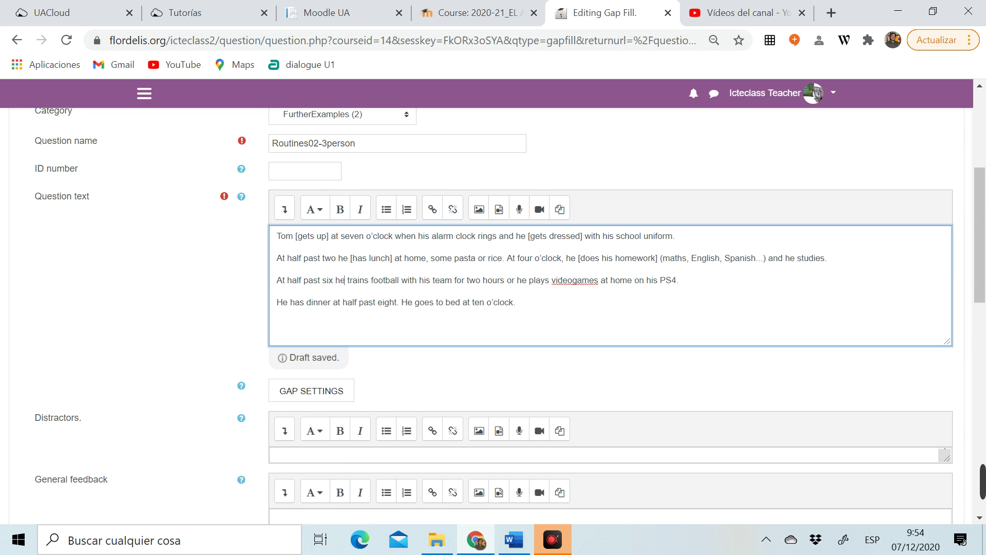
Step: Enclose "trains football" and "plays video games" in square brackets in the third paragraph, splitting "videogames" into two words
{"action": "type", "text": "["}
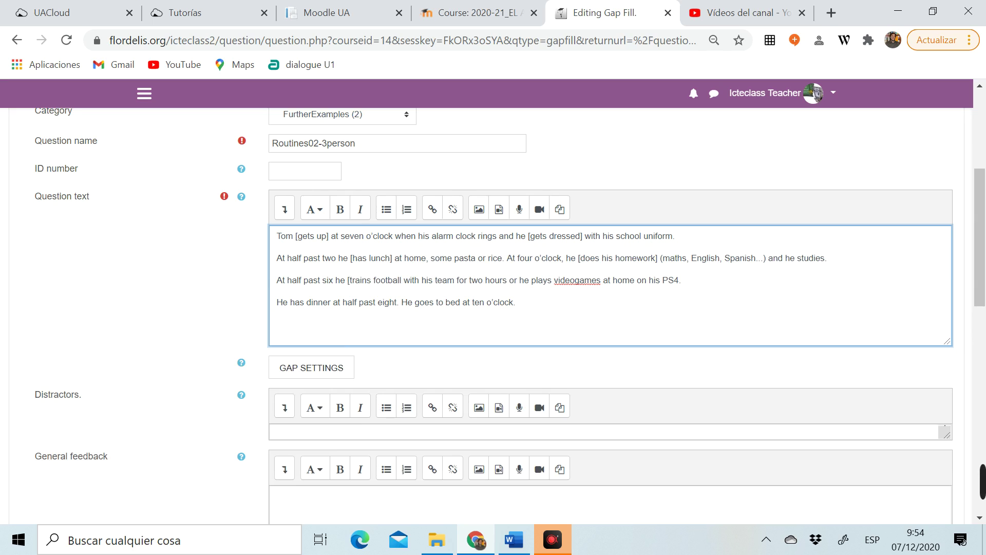
{"action": "left_click", "coordinate": [403, 280]}
{"action": "type", "text": "]"}
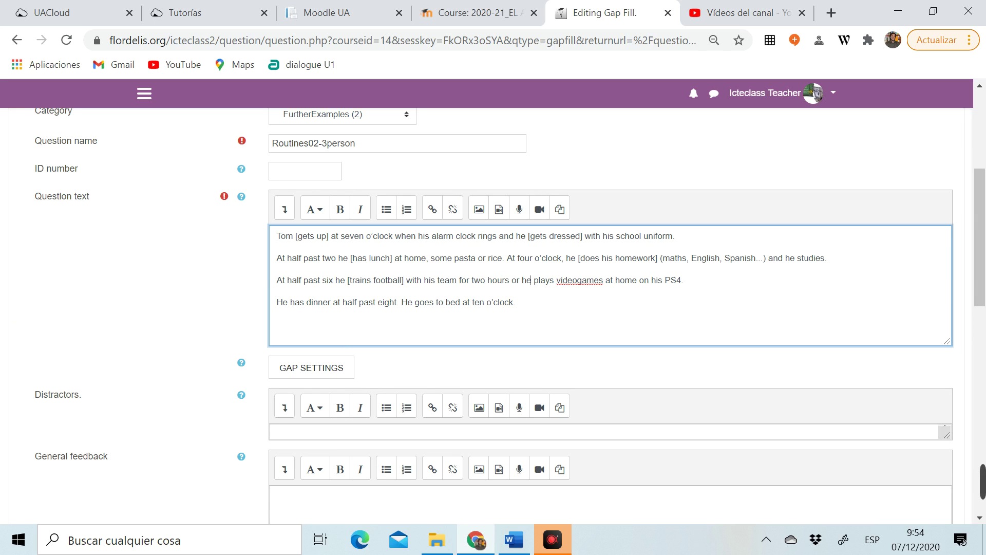
{"action": "type", "text": "["}
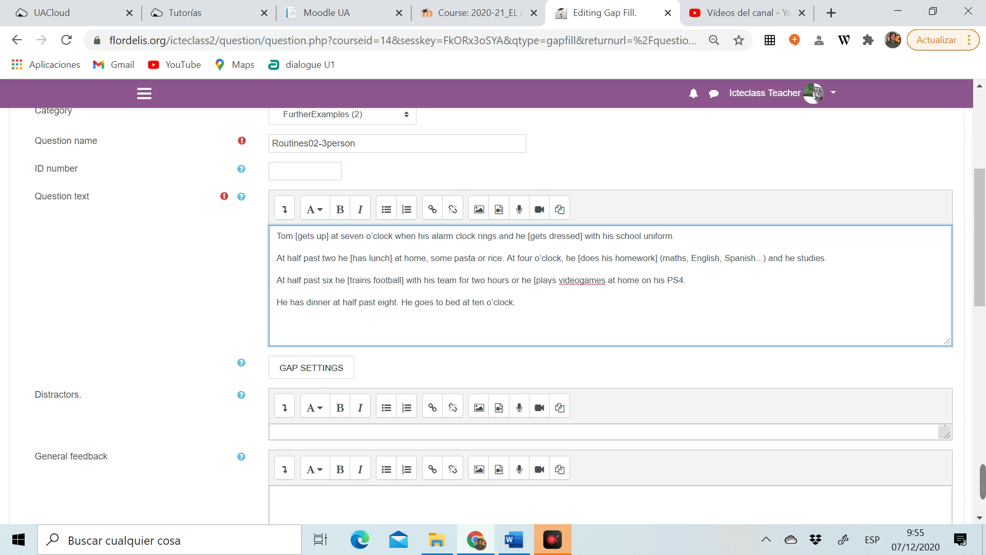
{"action": "left_click", "coordinate": [580, 280]}
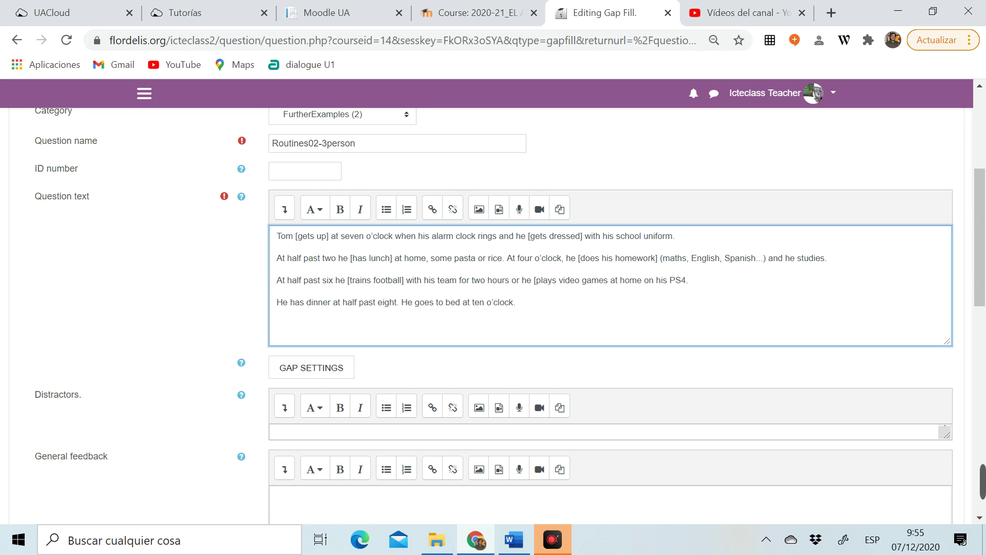
{"action": "left_click", "coordinate": [609, 279]}
{"action": "type", "text": "]"}
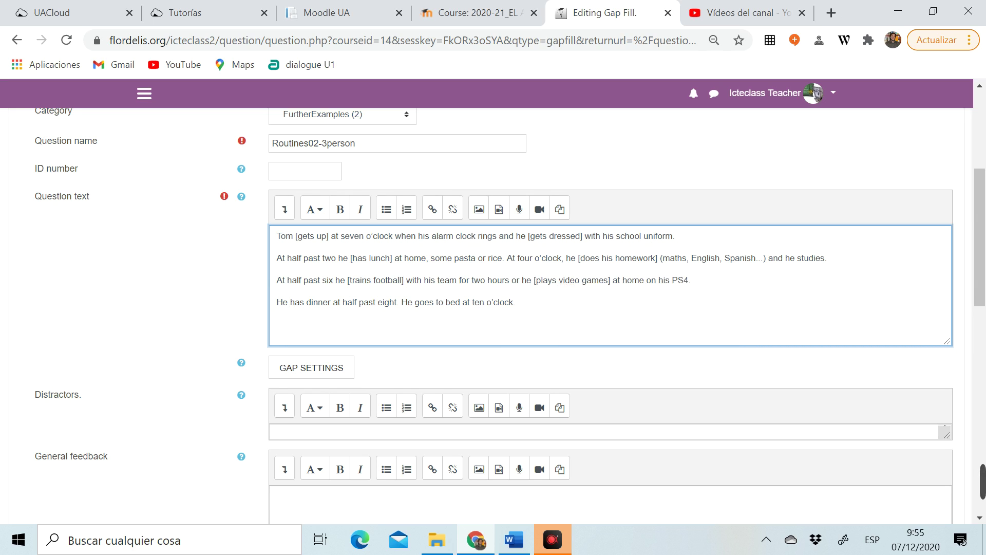
Step: Enclose "has dinner" and "goes to bed" in square brackets in the last paragraph of the question text
{"action": "left_click", "coordinate": [290, 302]}
{"action": "type", "text": "["}
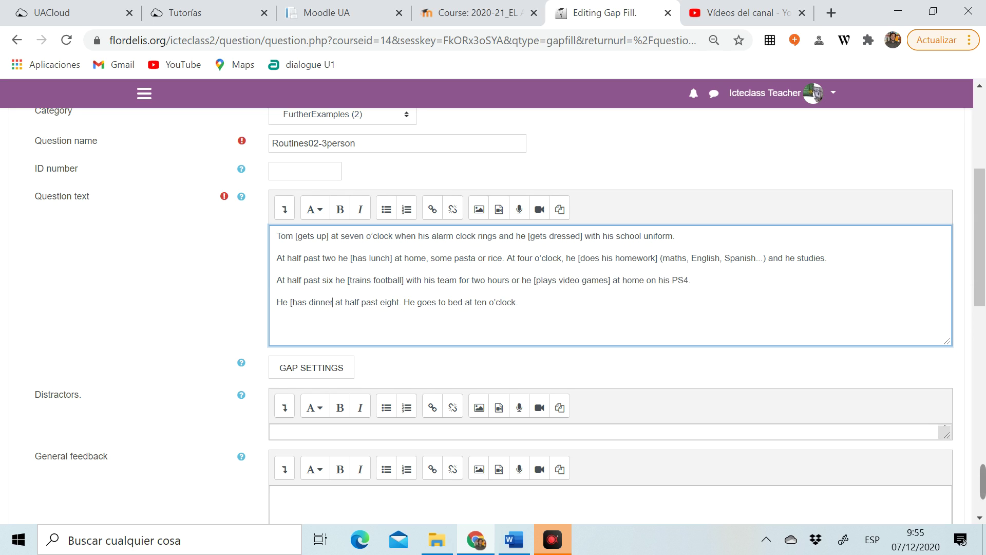
{"action": "left_click", "coordinate": [333, 302]}
{"action": "type", "text": "]"}
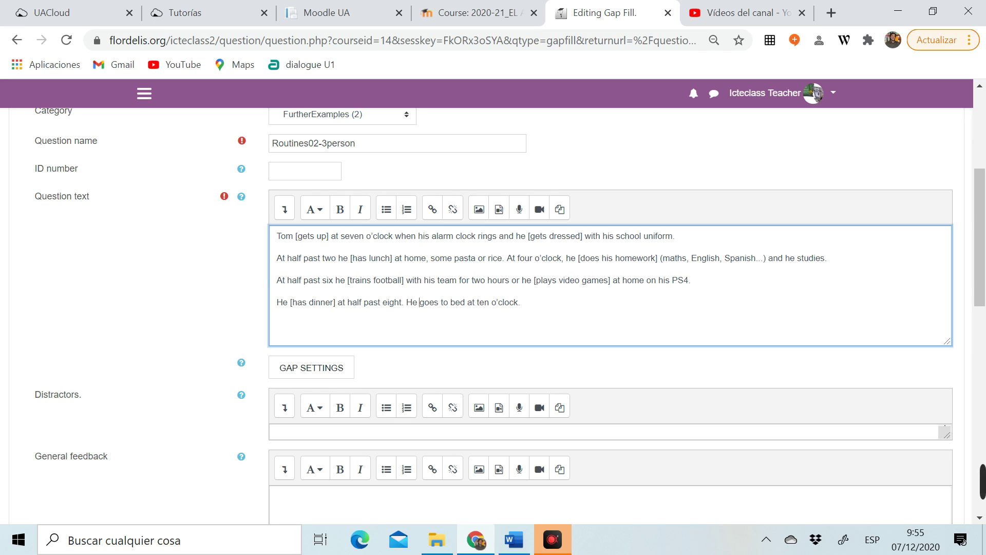
{"action": "left_click", "coordinate": [421, 302]}
{"action": "type", "text": "["}
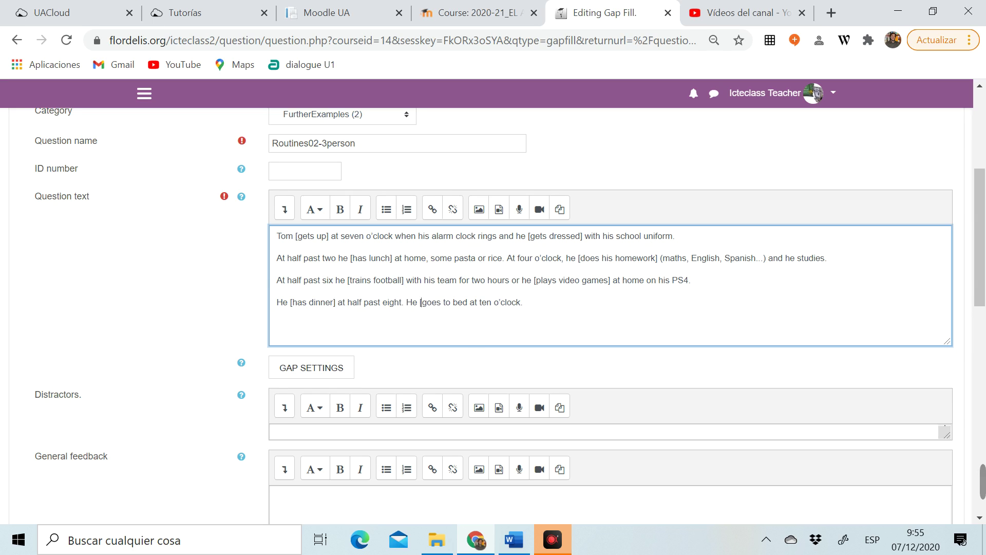
{"action": "type", "text": "]"}
Step: Check the marked gaps in the gap settings view and return to editing the question text
{"action": "left_click", "coordinate": [337, 369]}
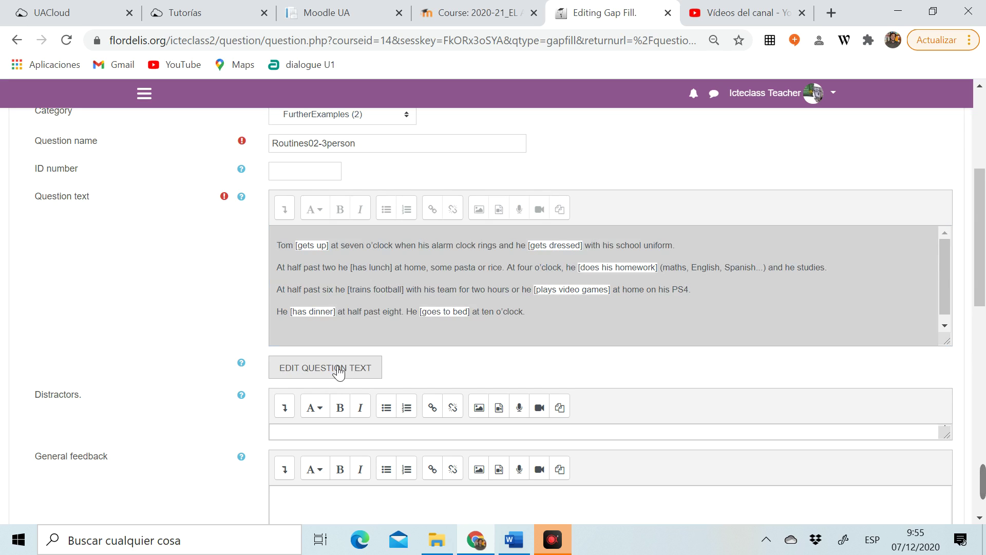
{"action": "left_click", "coordinate": [339, 369]}
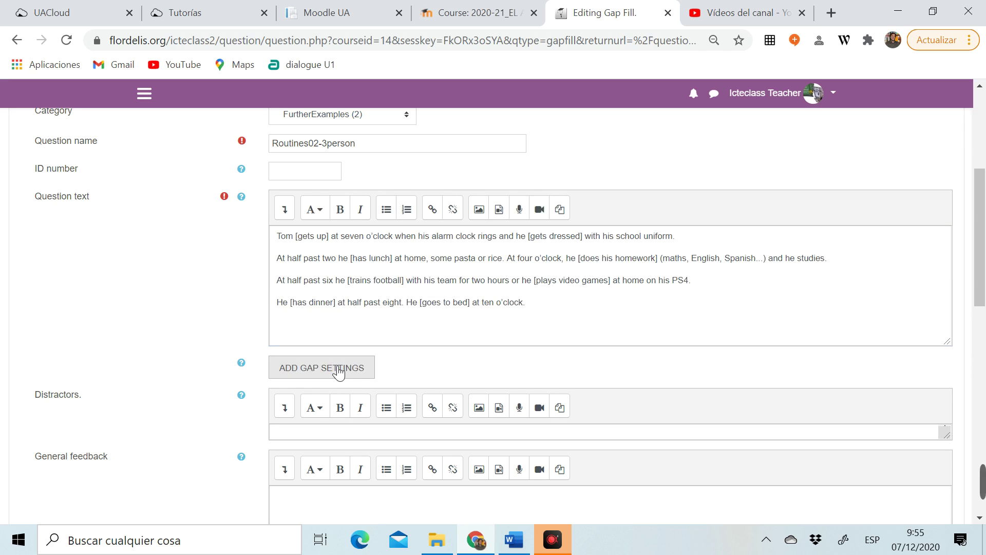
{"action": "left_click", "coordinate": [339, 369]}
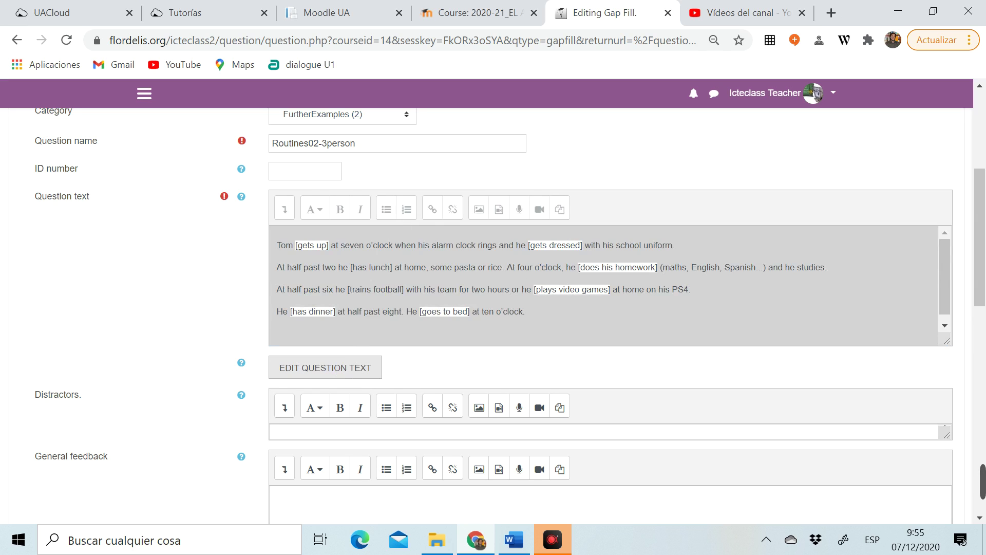
{"action": "left_click", "coordinate": [374, 367]}
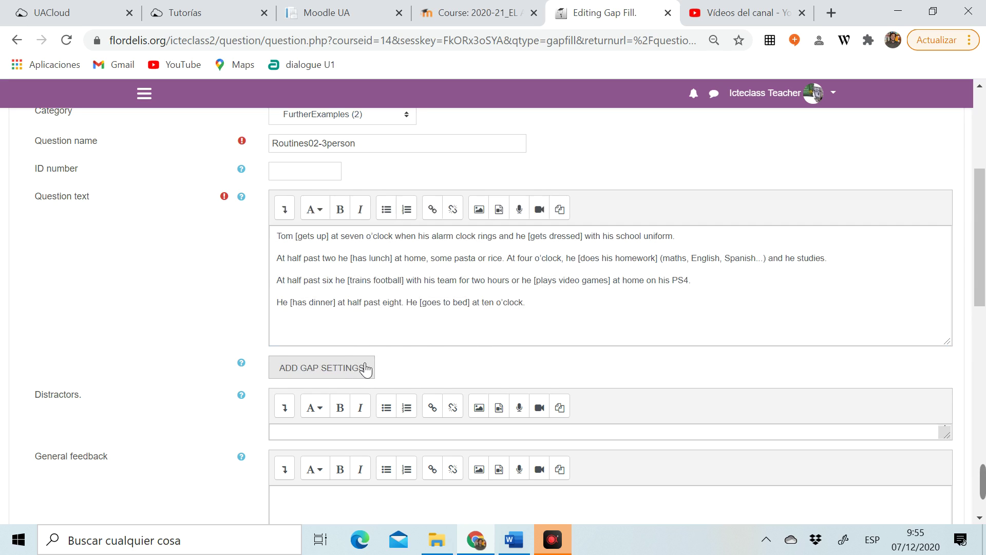
Step: Copy the line starting "has breakfast, listens" from the Word document into the question's Distractors and append ", have dinner, go to bed"
{"action": "left_click", "coordinate": [514, 539]}
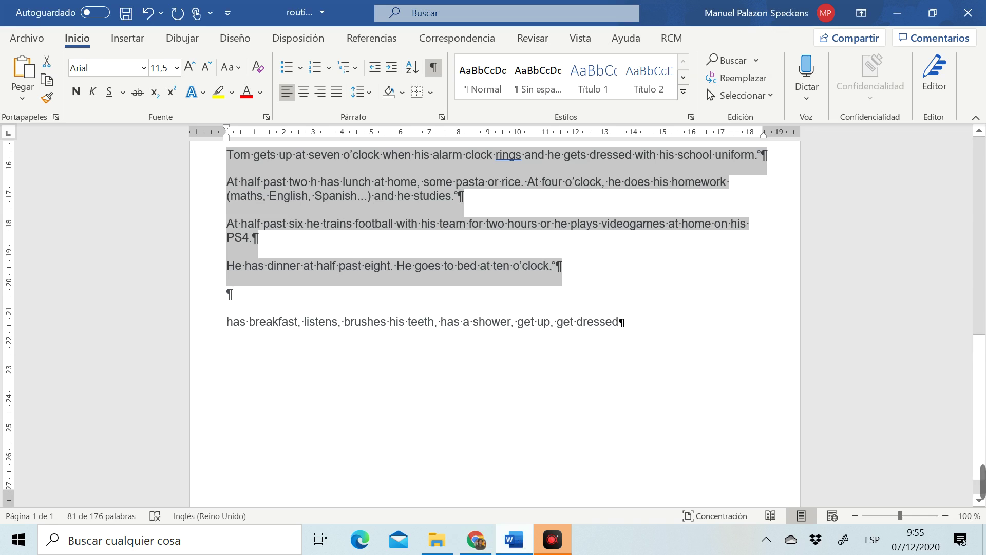
{"action": "left_click", "coordinate": [184, 324]}
{"action": "key", "text": "ctrl+c"}
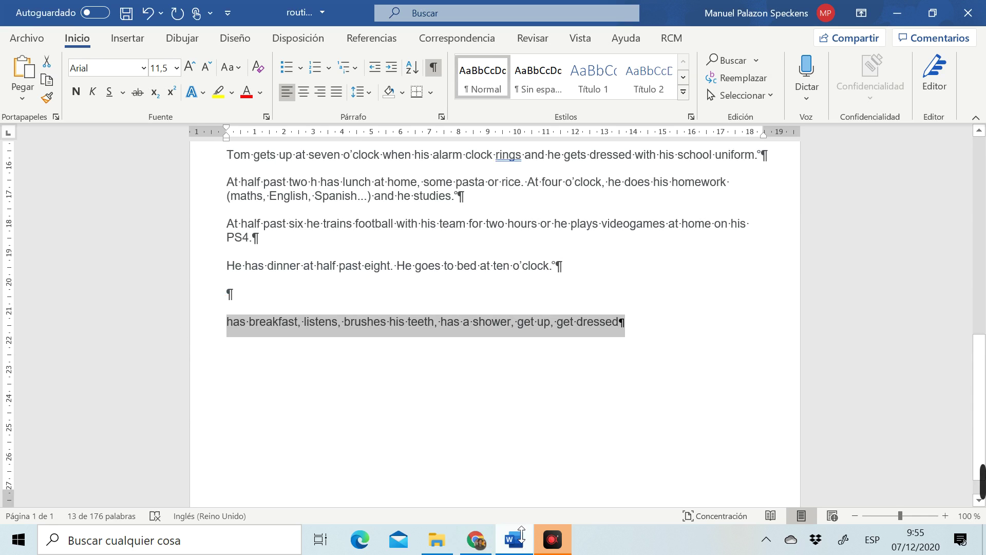
{"action": "left_click", "coordinate": [474, 539]}
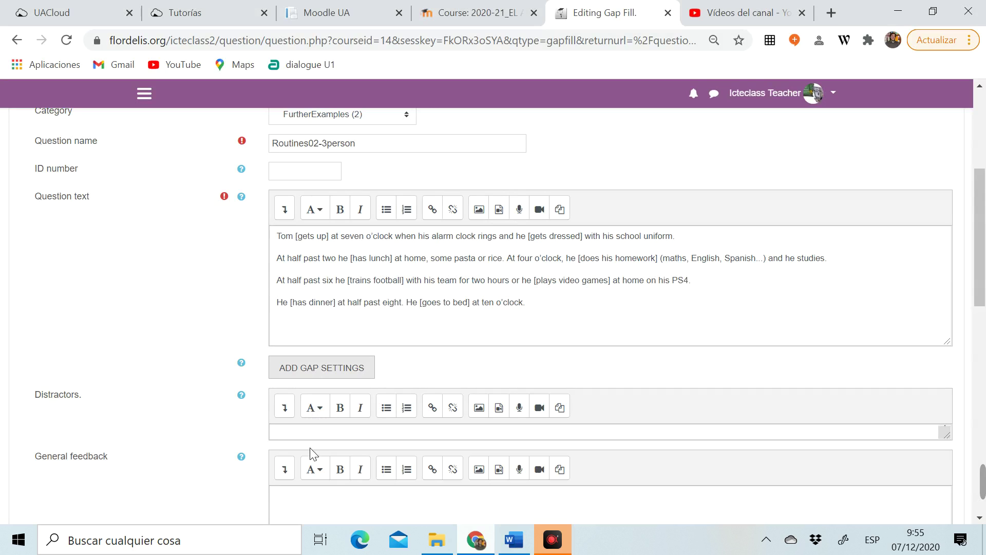
{"action": "left_click", "coordinate": [314, 433]}
{"action": "key", "text": "ctrl+v"}
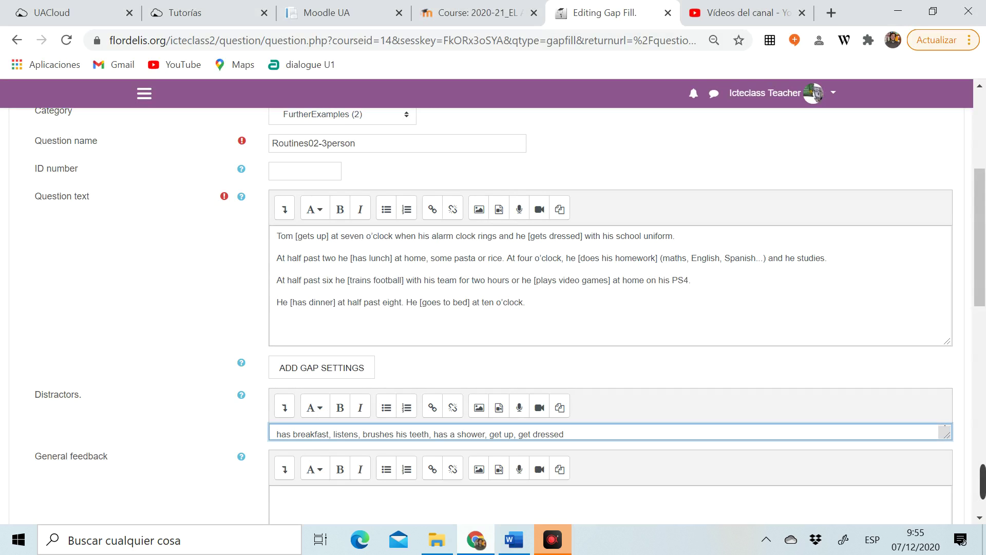
{"action": "type", "text": ", have dinner, go to bed"}
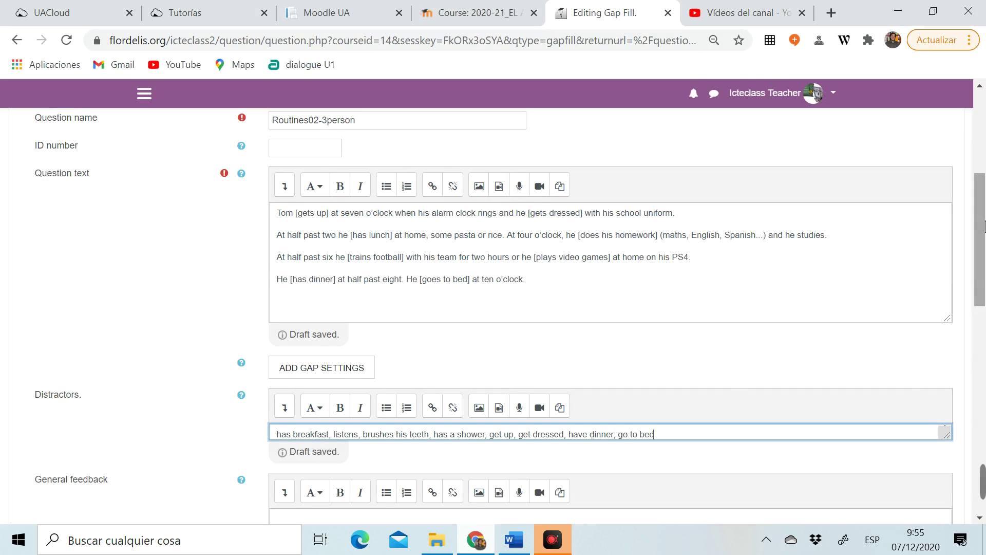
Step: Keep the answers displayed as dragdrop, enable Options after text in the question's additional options, and save the question
{"action": "scroll", "coordinate": [982, 267], "scroll_direction": "down", "scroll_amount": 2}
{"action": "scroll", "coordinate": [982, 267], "scroll_direction": "down", "scroll_amount": 3}
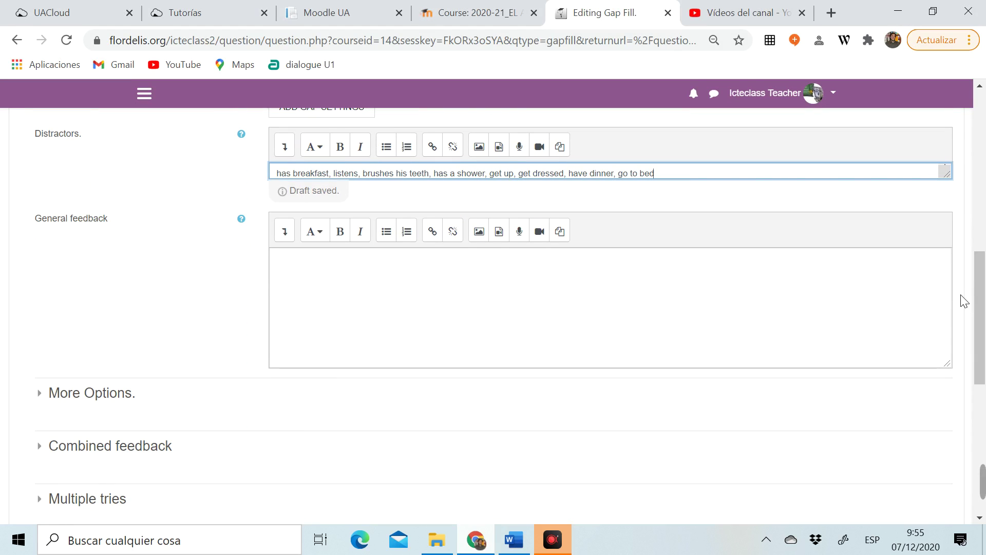
{"action": "scroll", "coordinate": [982, 292], "scroll_direction": "down", "scroll_amount": 2}
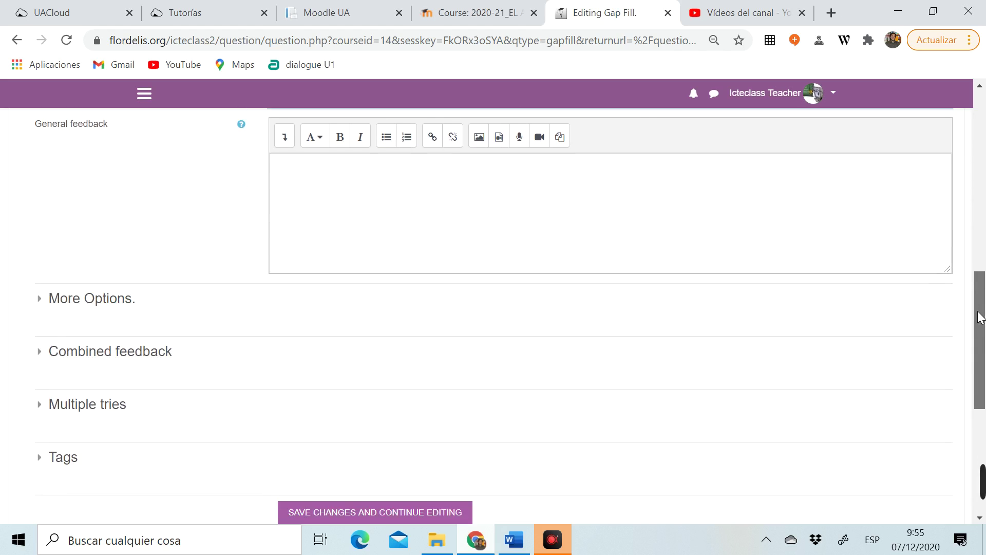
{"action": "left_click", "coordinate": [126, 287]}
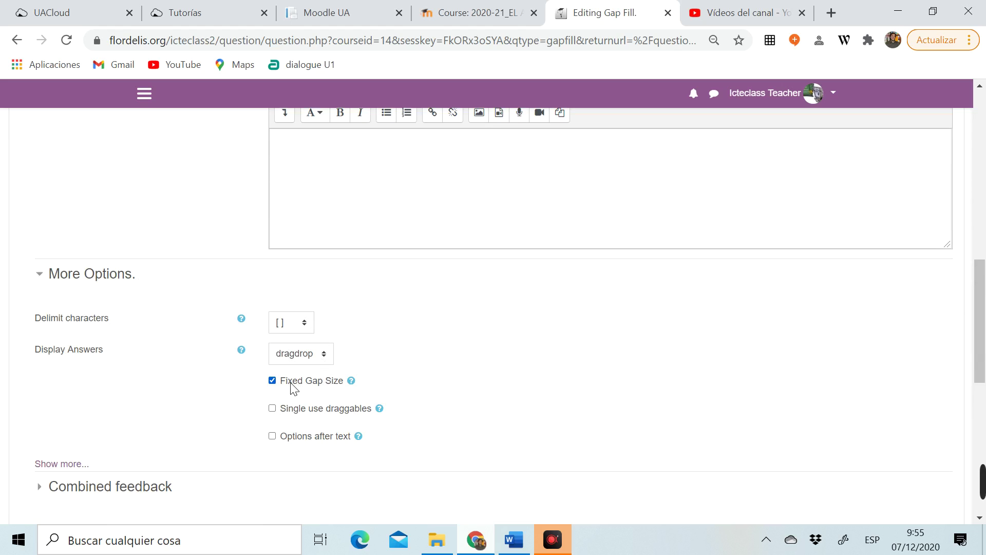
{"action": "left_click", "coordinate": [329, 359]}
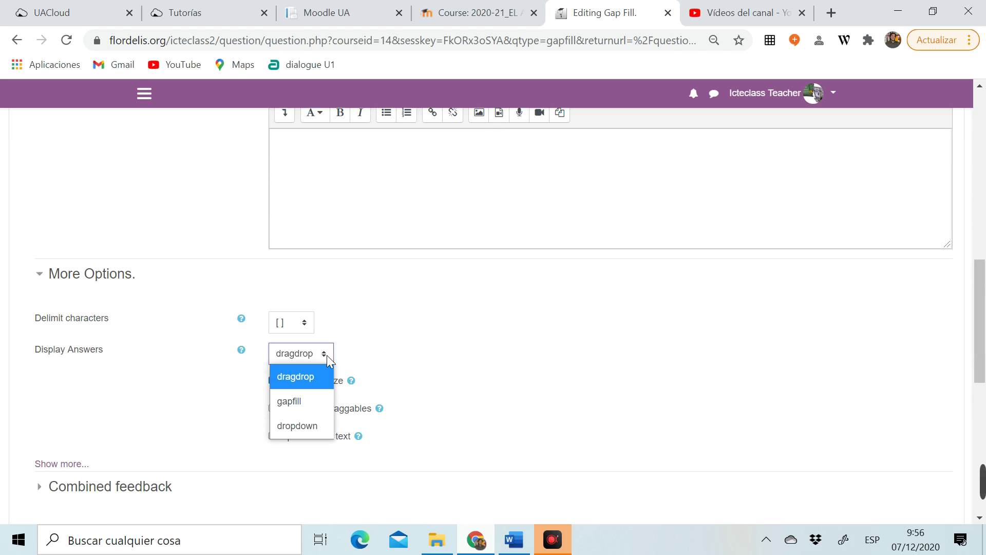
{"action": "left_click", "coordinate": [327, 384]}
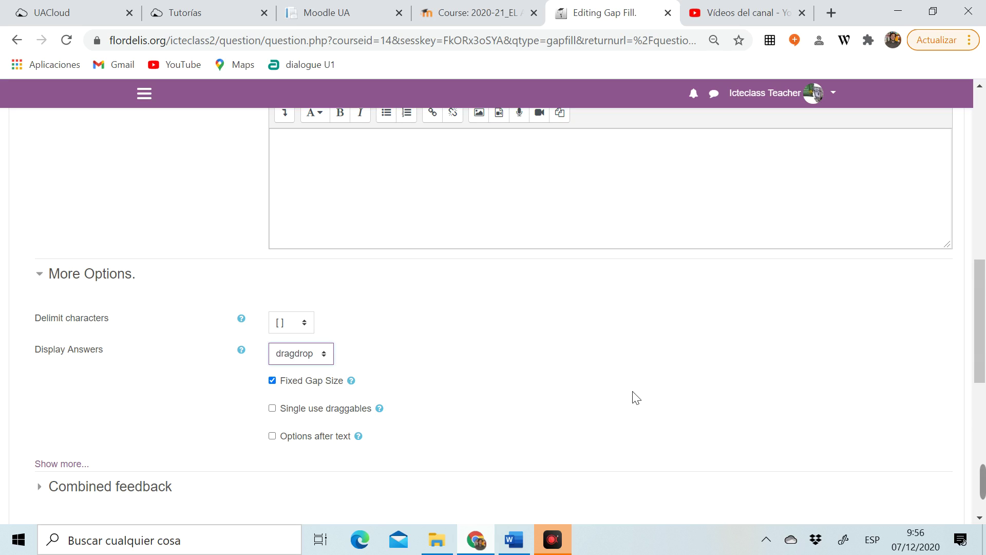
{"action": "left_click", "coordinate": [290, 438]}
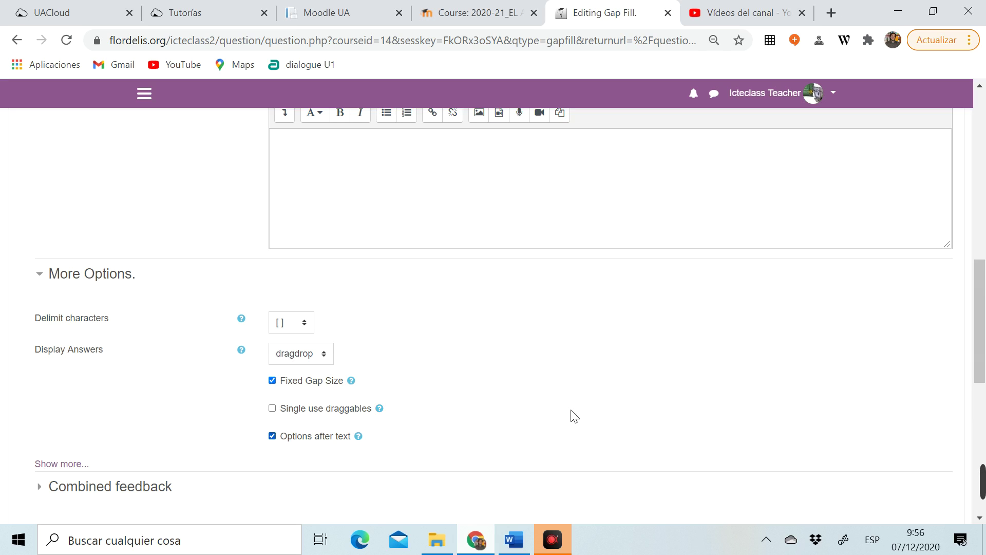
{"action": "left_click_drag", "start_coordinate": [981, 354], "coordinate": [974, 401]}
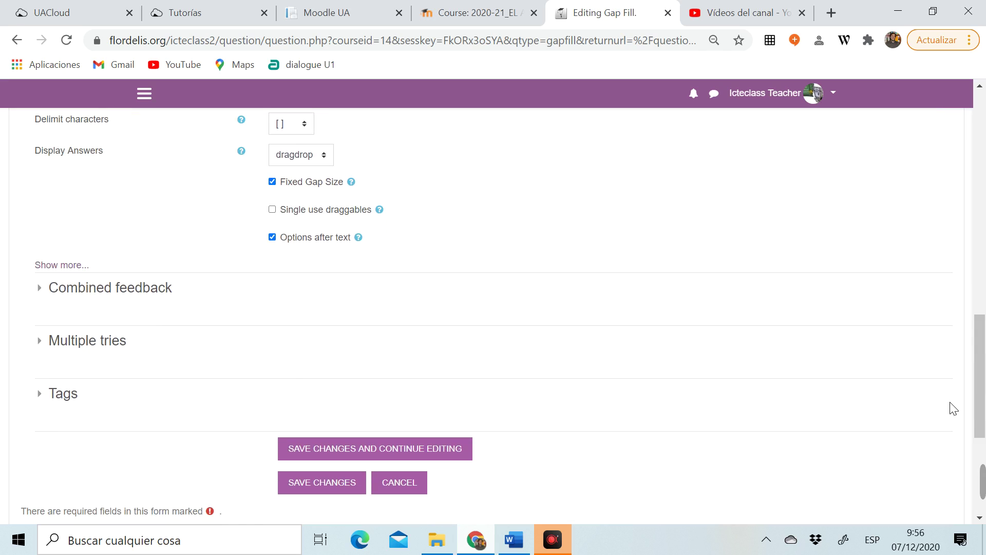
{"action": "left_click", "coordinate": [334, 492]}
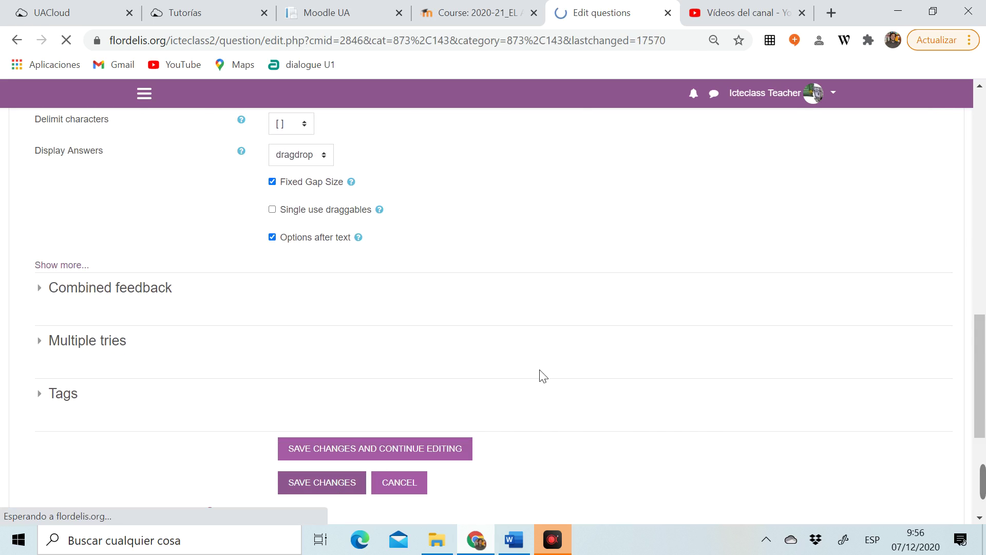
Step: Preview Routines02-3person, inspect the "has lunch" paragraph, try moving the "has breakfast" answer towards the first gap, and close the preview
{"action": "scroll", "coordinate": [47, 392], "scroll_direction": "down", "scroll_amount": 2}
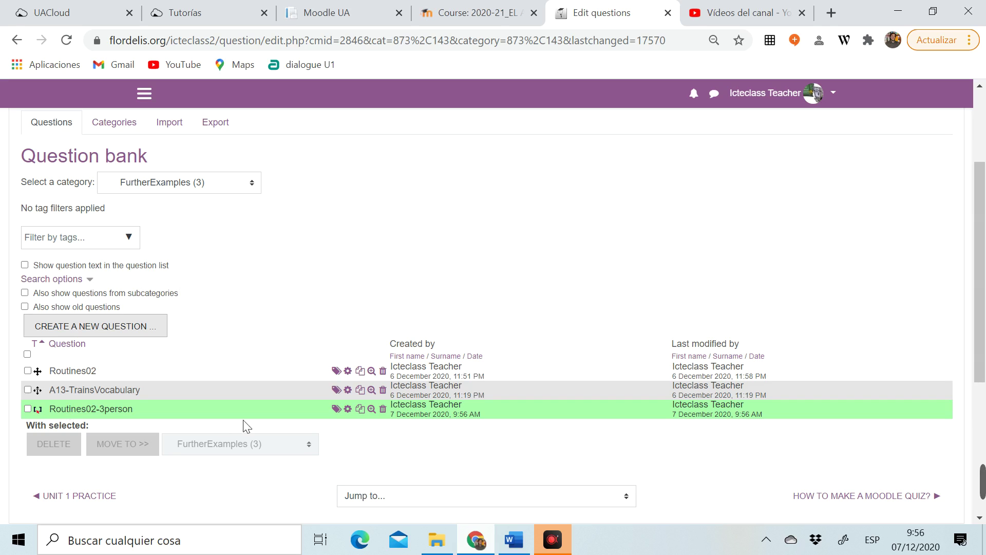
{"action": "left_click", "coordinate": [372, 409]}
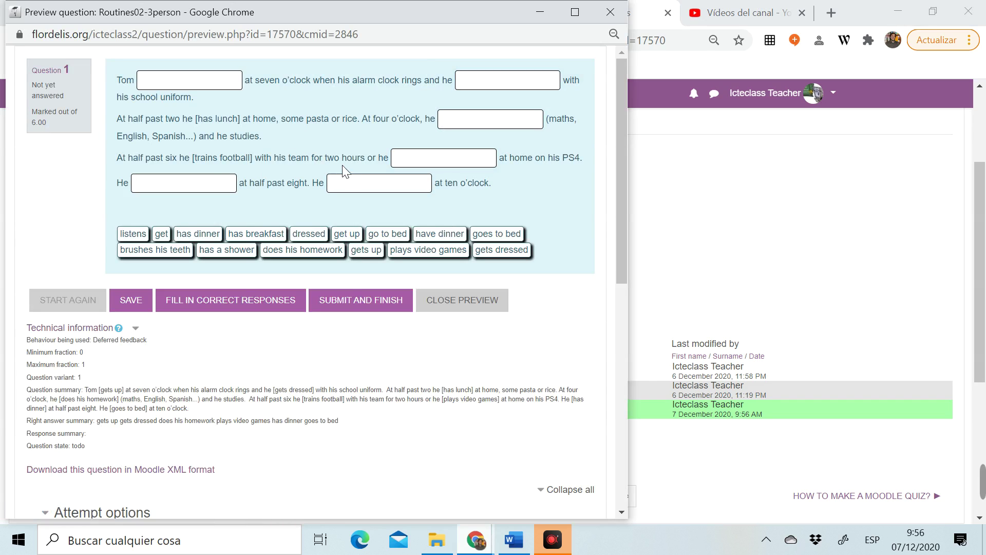
{"action": "triple_click", "coordinate": [206, 118]}
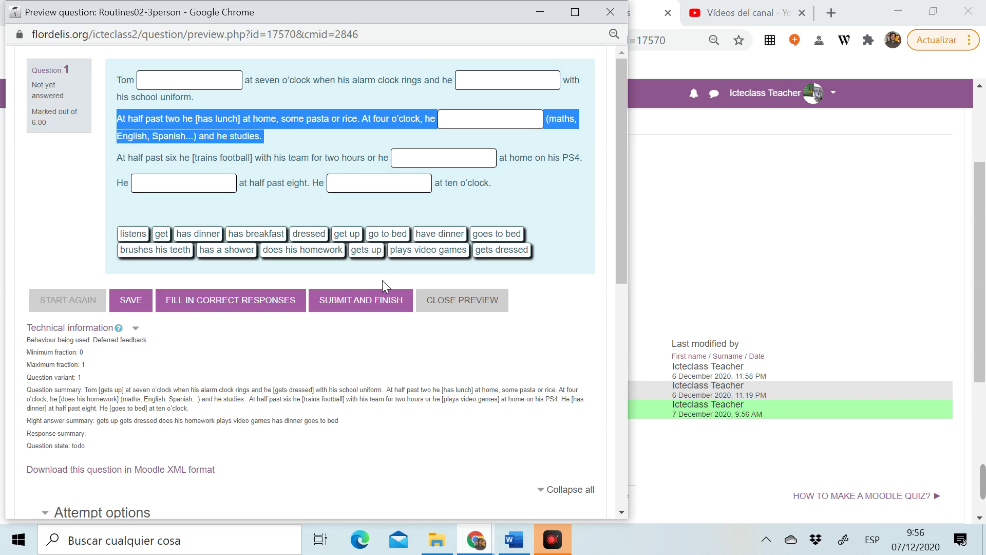
{"action": "left_click", "coordinate": [414, 124]}
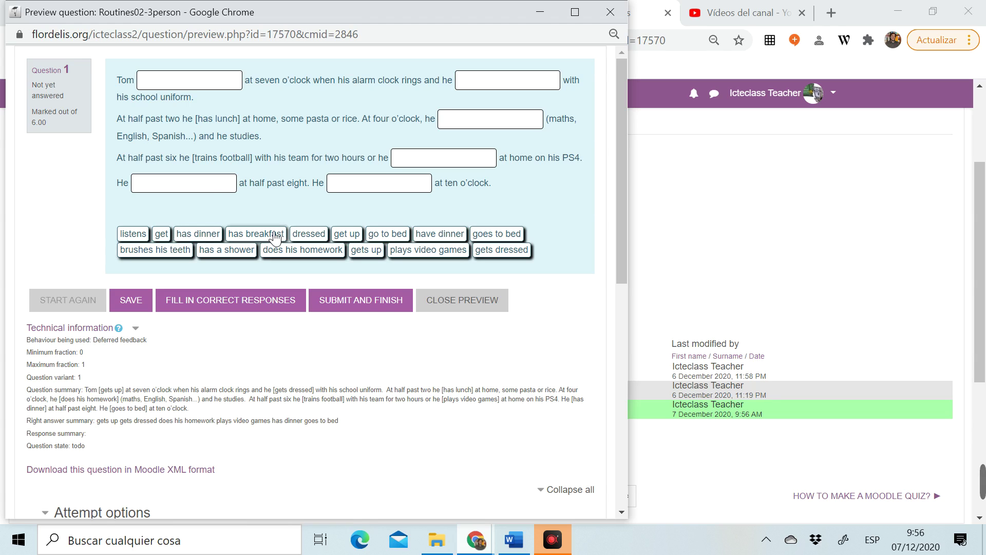
{"action": "left_click_drag", "start_coordinate": [275, 237], "coordinate": [262, 95]}
{"action": "left_click", "coordinate": [445, 305]}
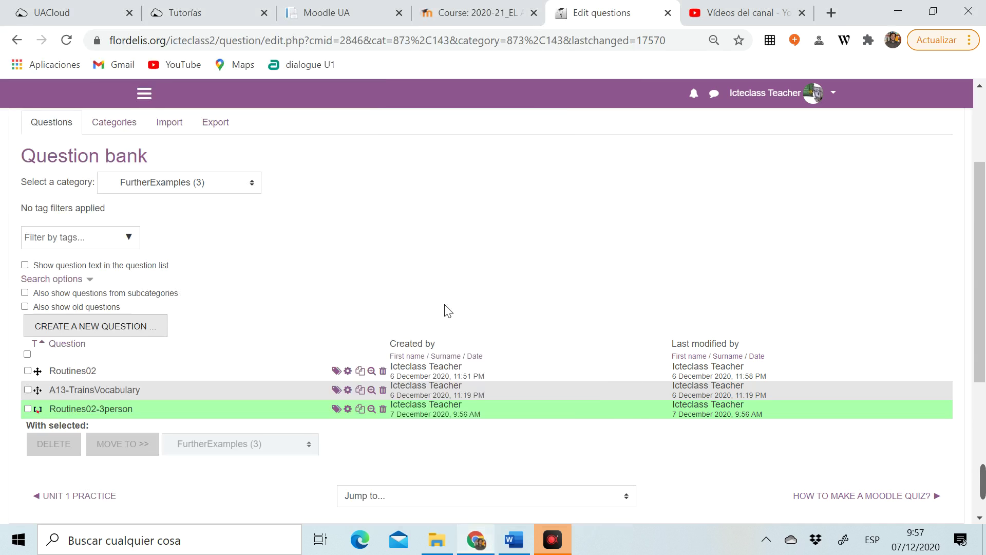
Step: Reopen Routines02-3person for editing and show its question text in the gap settings view
{"action": "left_click", "coordinate": [350, 409]}
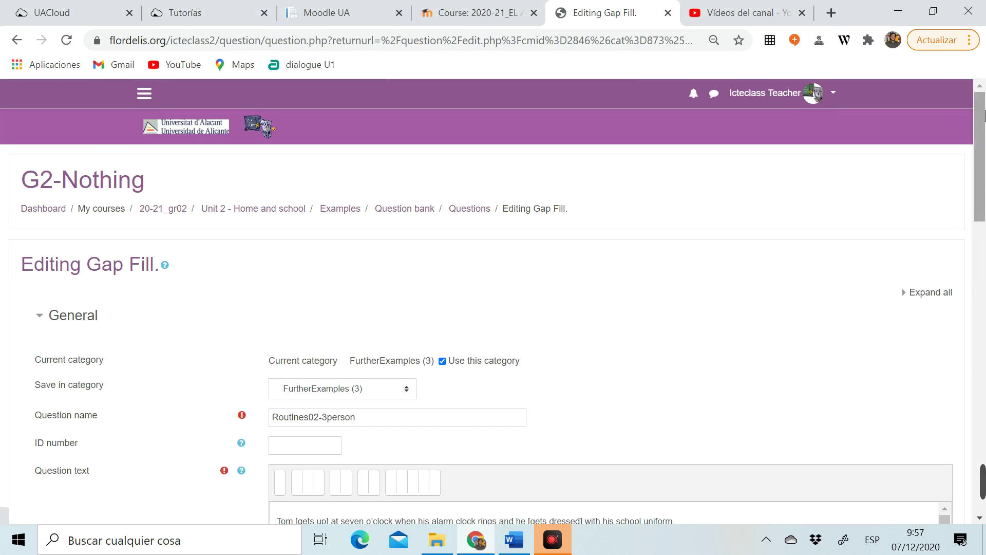
{"action": "left_click_drag", "start_coordinate": [981, 114], "coordinate": [981, 159]}
{"action": "scroll", "coordinate": [981, 159], "scroll_direction": "down", "scroll_amount": 2}
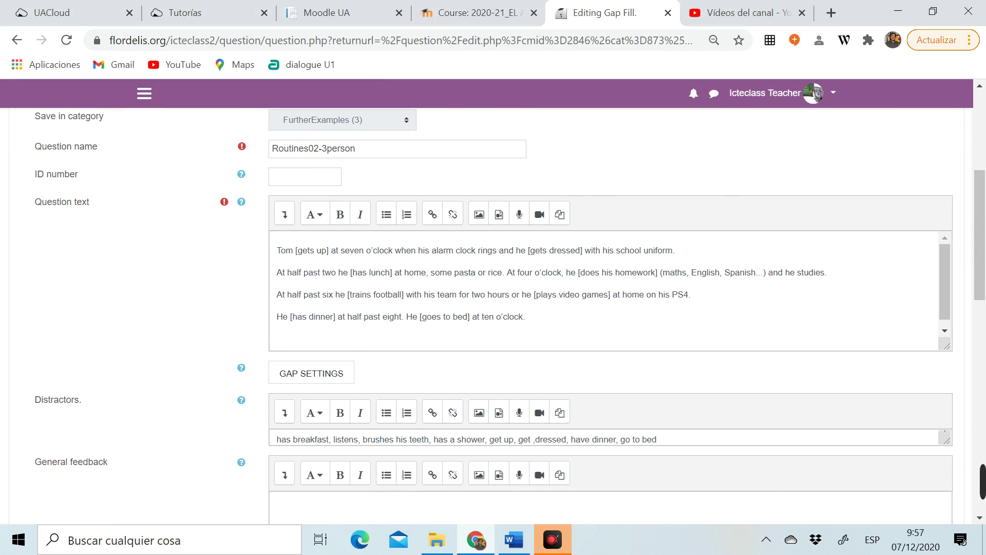
{"action": "left_click", "coordinate": [325, 379]}
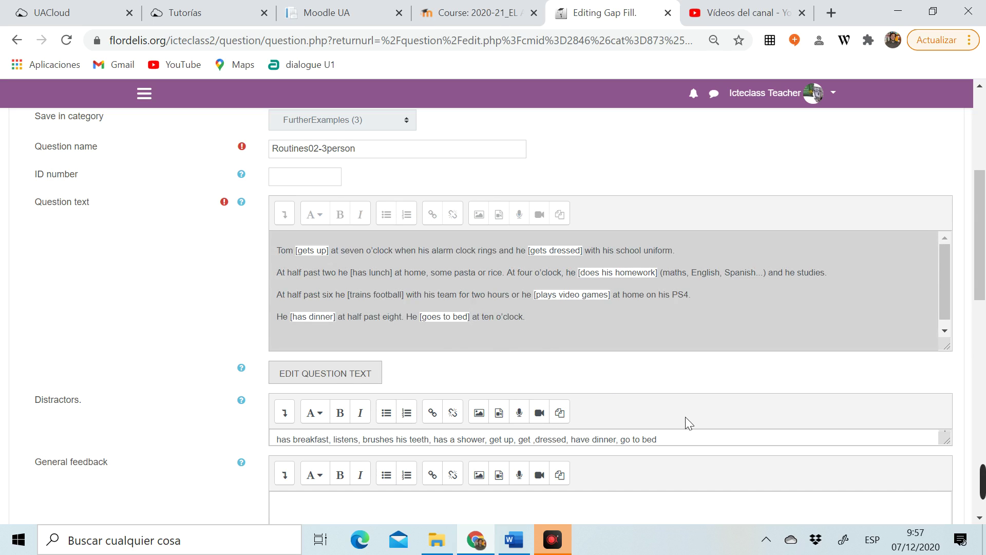
Step: Remove the stray "get" and its extra comma before "dressed" in the question's Distractors
{"action": "left_click", "coordinate": [519, 439]}
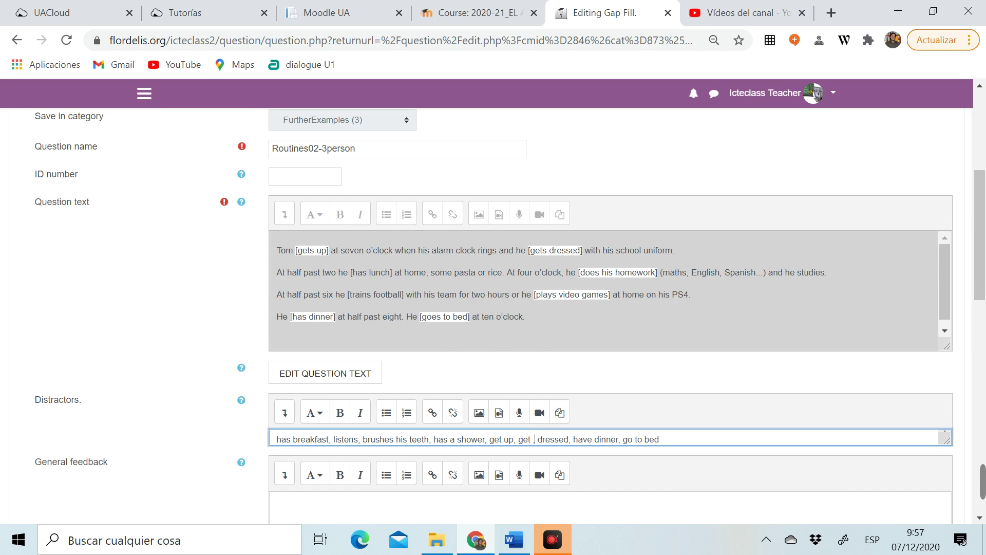
{"action": "key", "text": "BackSpace"}
{"action": "key", "text": "BackSpace"}
{"action": "key", "text": "BackSpace"}
{"action": "key", "text": "BackSpace"}
{"action": "key", "text": "BackSpace"}
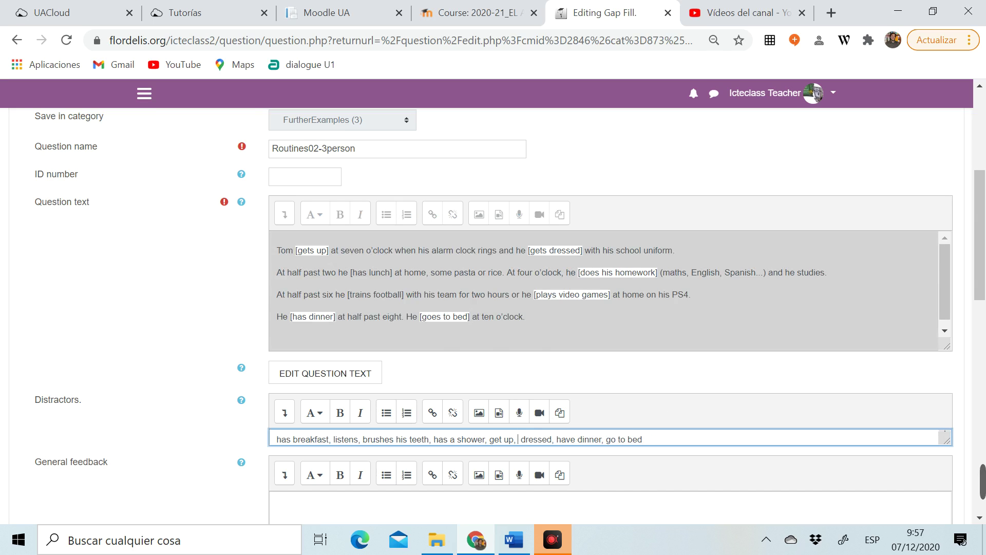
{"action": "key", "text": "BackSpace"}
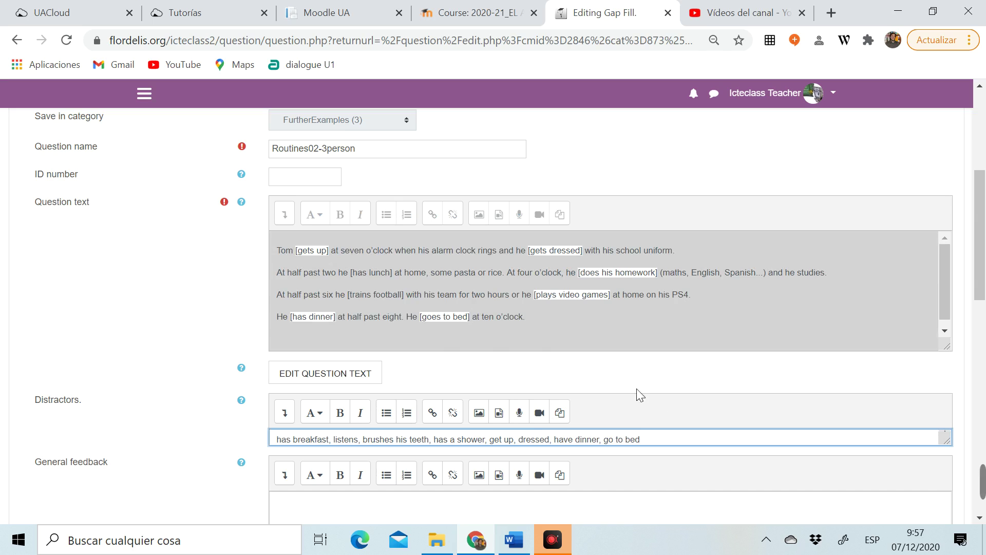
{"action": "left_click", "coordinate": [736, 329]}
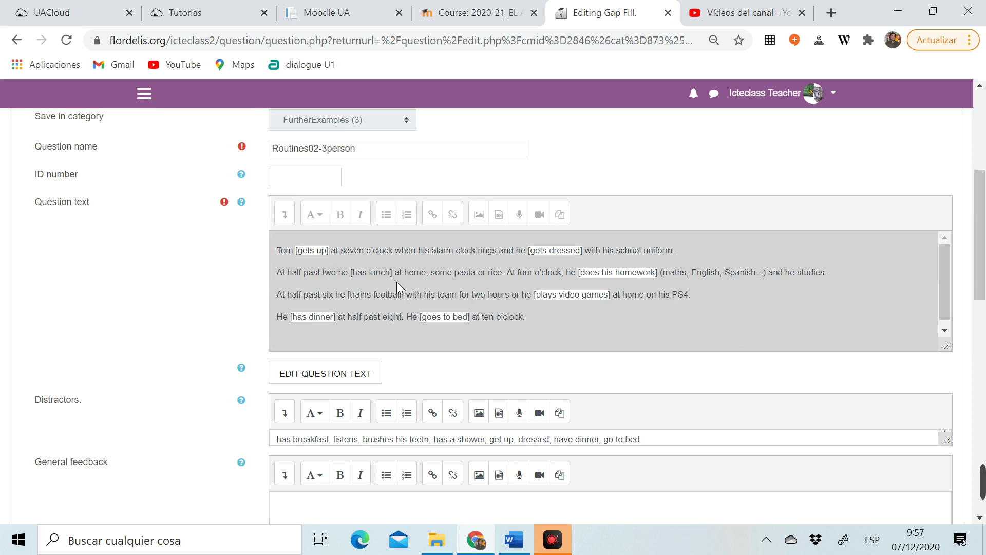
Step: Return to editing the question text and retype the bracketed gap "[has lunch]" in the second paragraph
{"action": "left_click", "coordinate": [329, 380]}
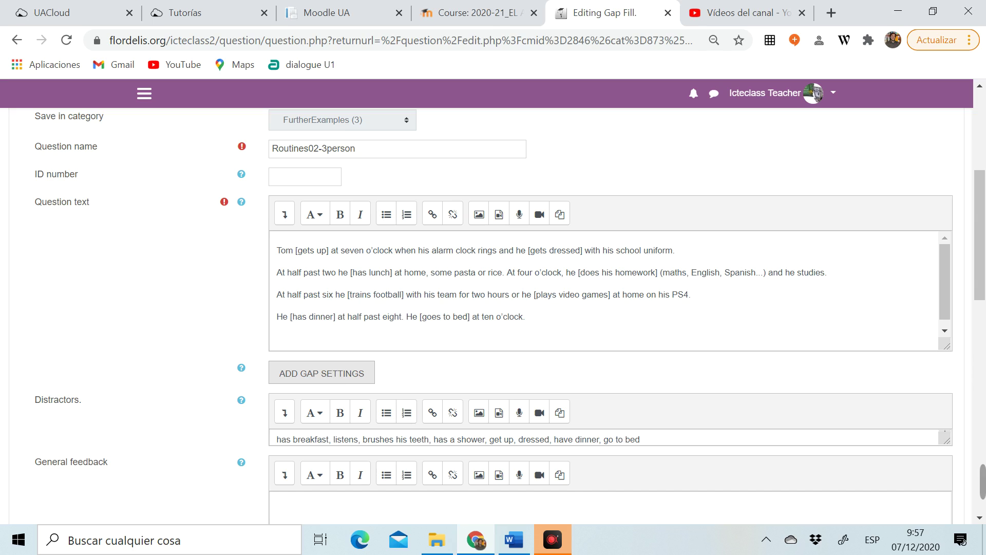
{"action": "left_click", "coordinate": [370, 273]}
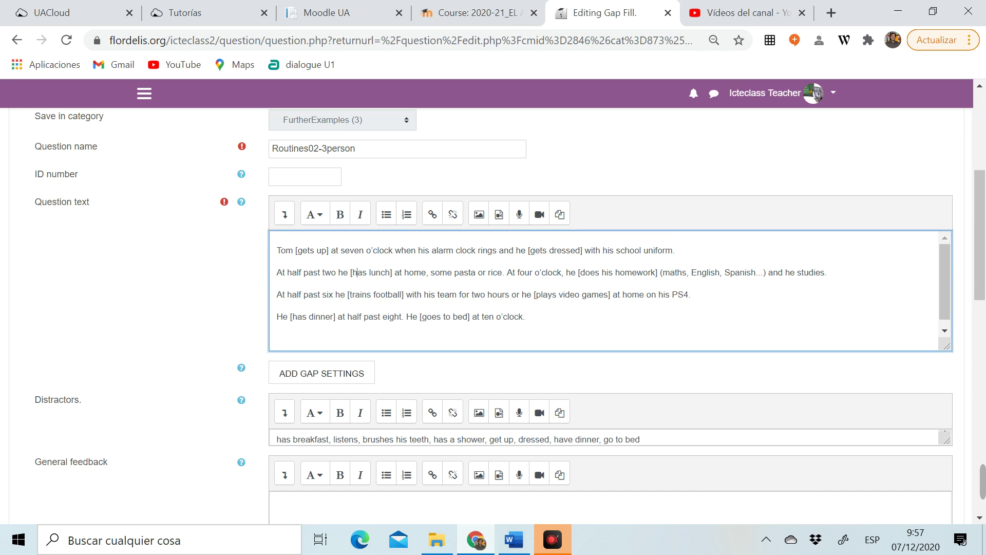
{"action": "key", "text": "BackSpace"}
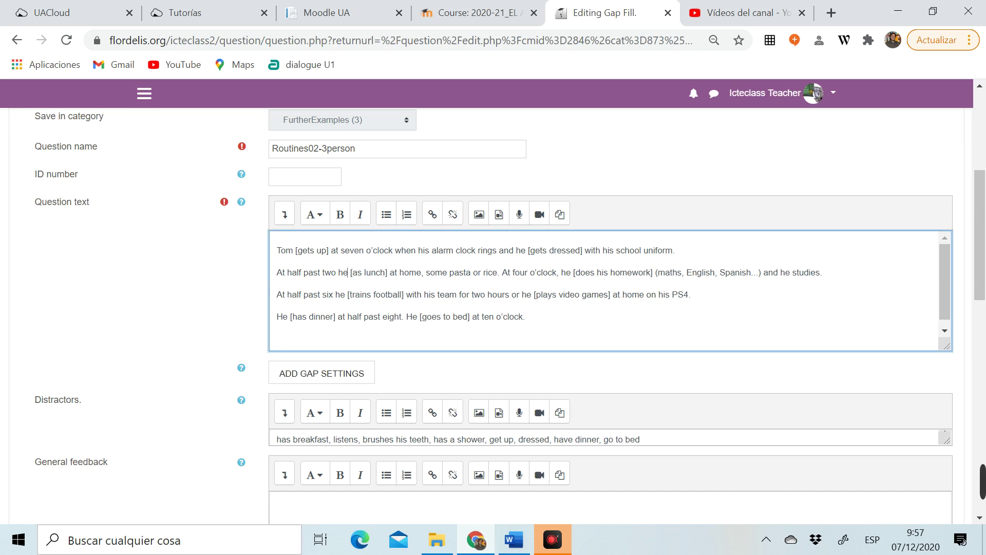
{"action": "left_click_drag", "start_coordinate": [364, 272], "coordinate": [492, 294]}
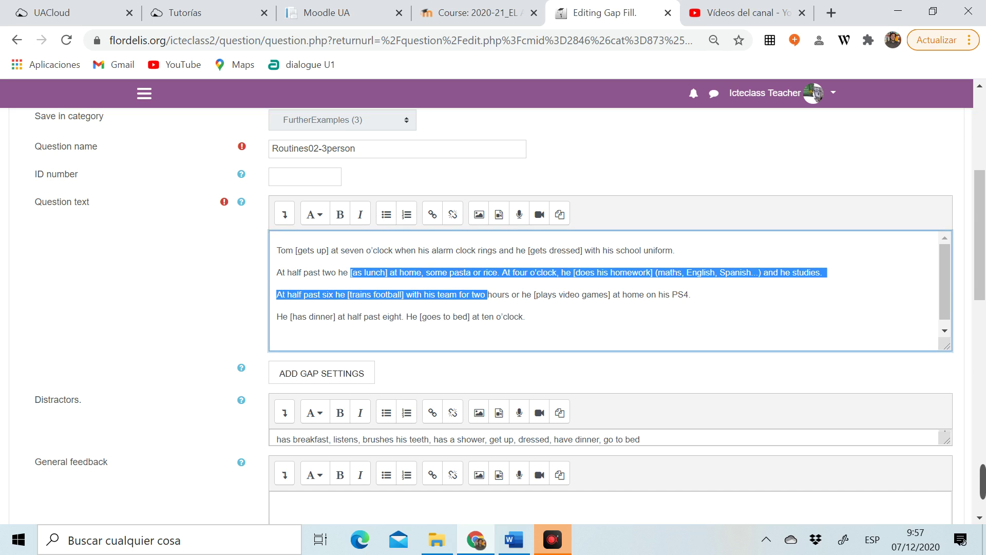
{"action": "left_click", "coordinate": [464, 294]}
{"action": "left_click_drag", "start_coordinate": [357, 273], "coordinate": [381, 273]}
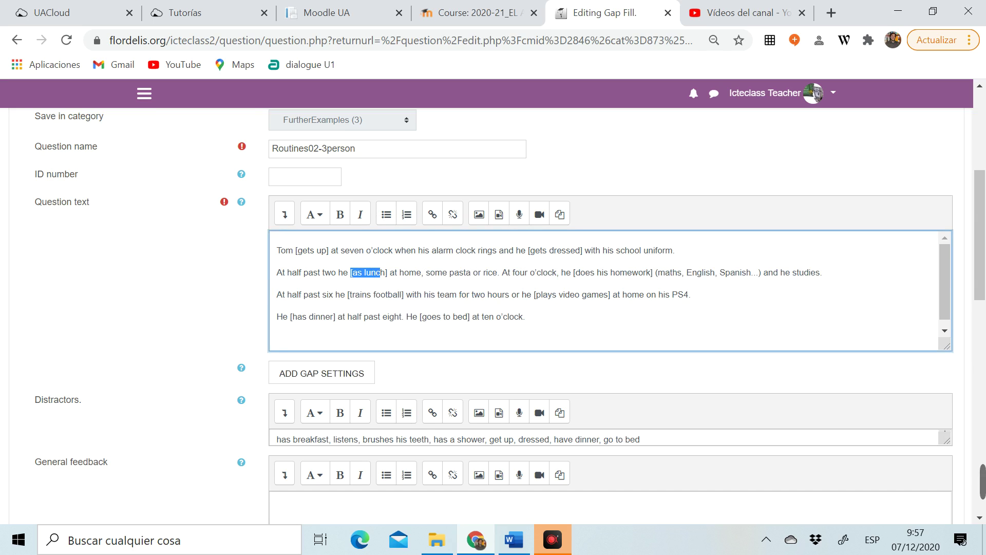
{"action": "key", "text": "BackSpace"}
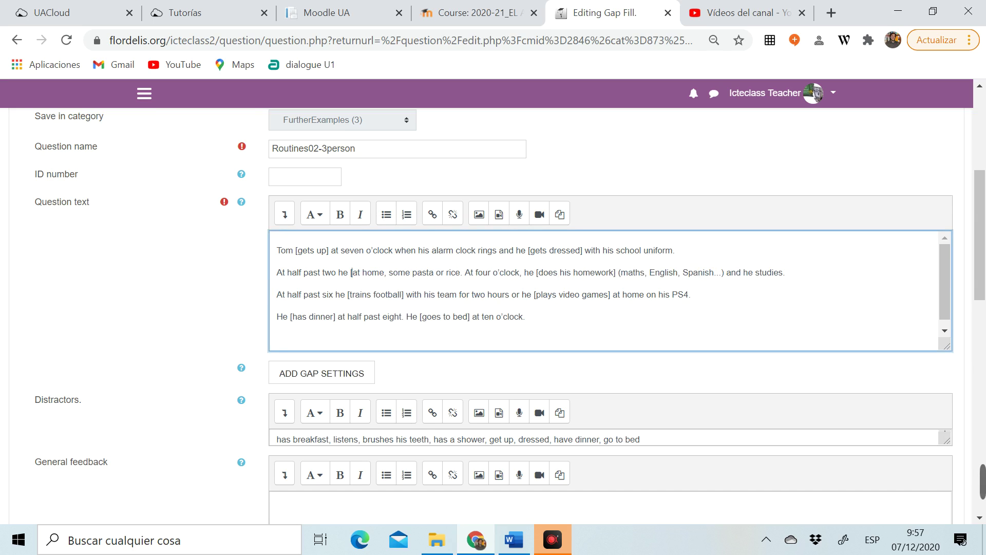
{"action": "type", "text": "has lunc"}
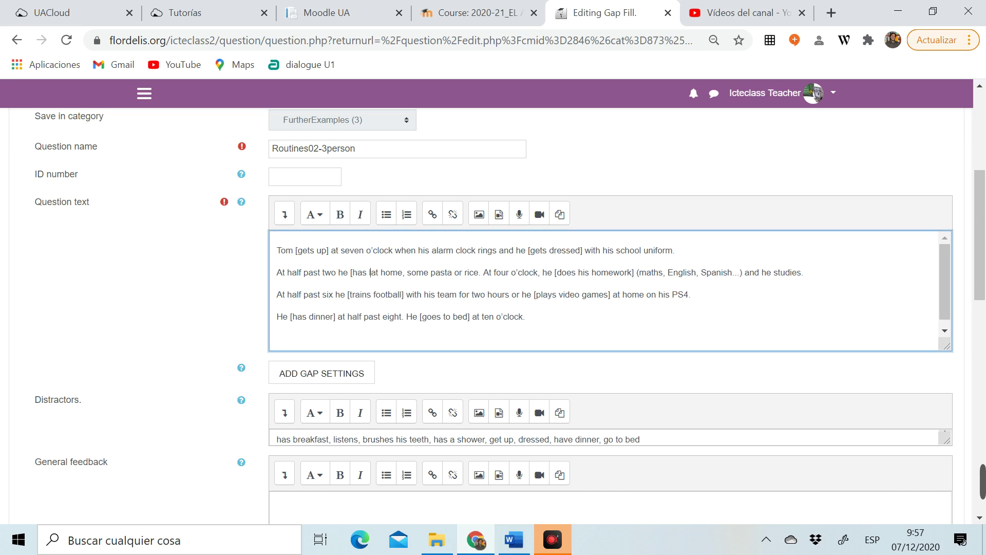
{"action": "type", "text": "h]"}
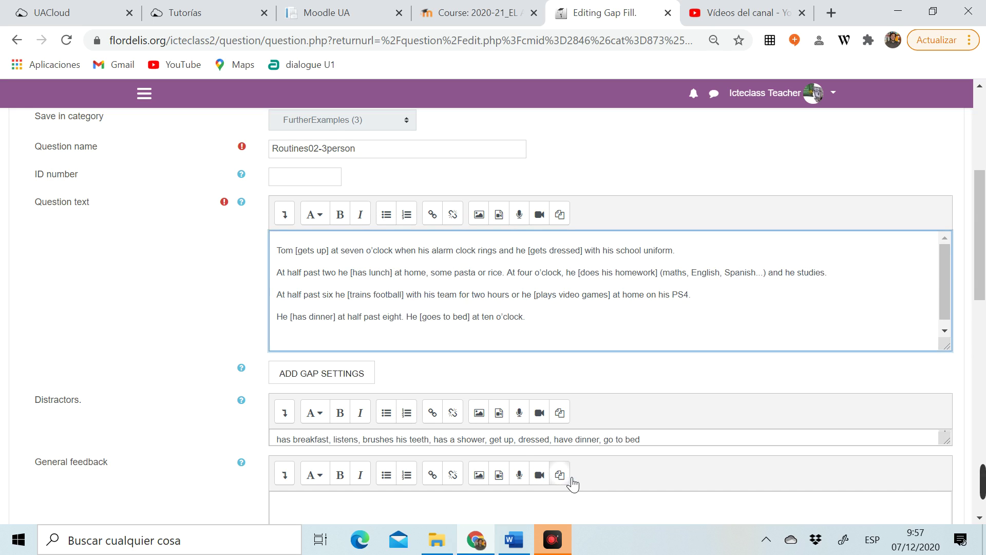
Step: Check the marked gaps in the gap settings view and save the question changes
{"action": "left_click", "coordinate": [343, 379]}
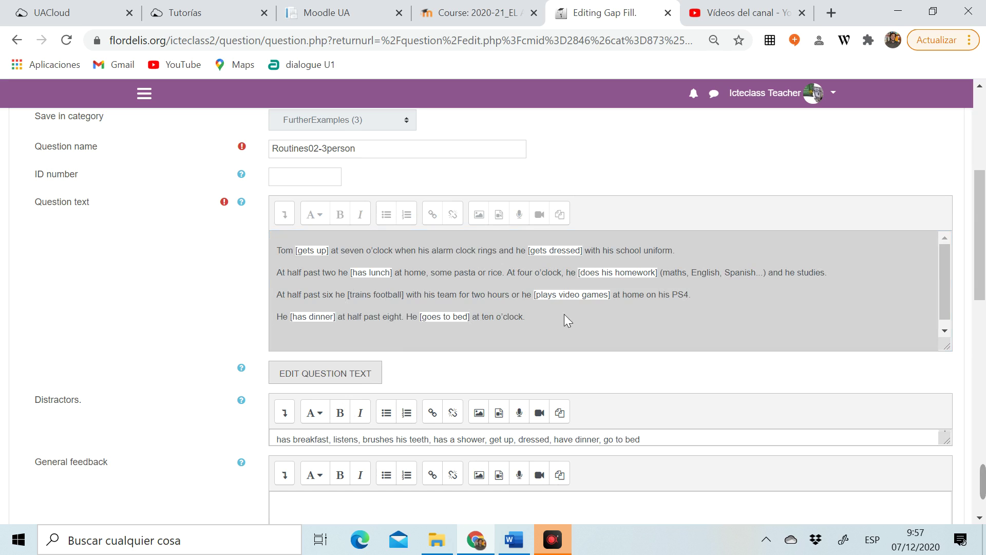
{"action": "left_click", "coordinate": [585, 326]}
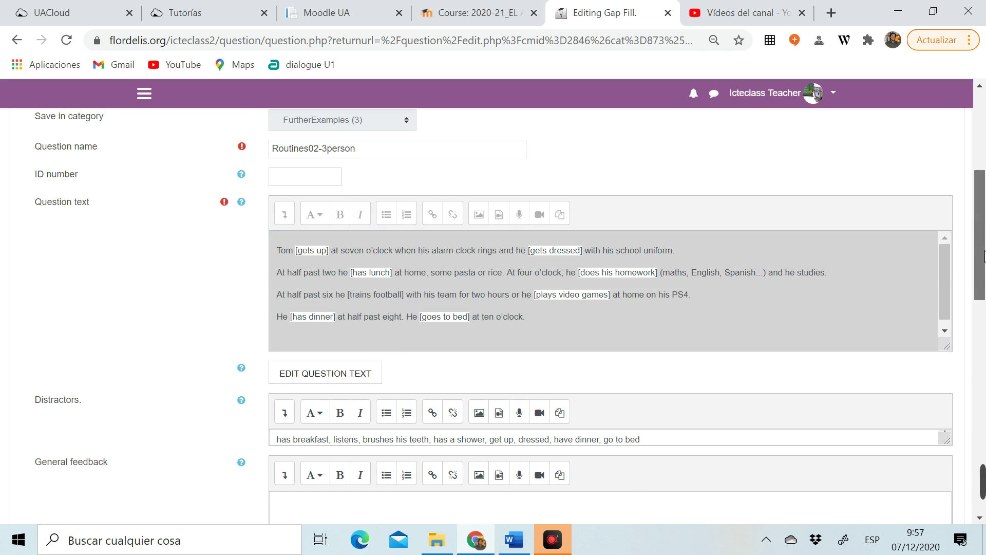
{"action": "left_click_drag", "start_coordinate": [981, 257], "coordinate": [981, 408]}
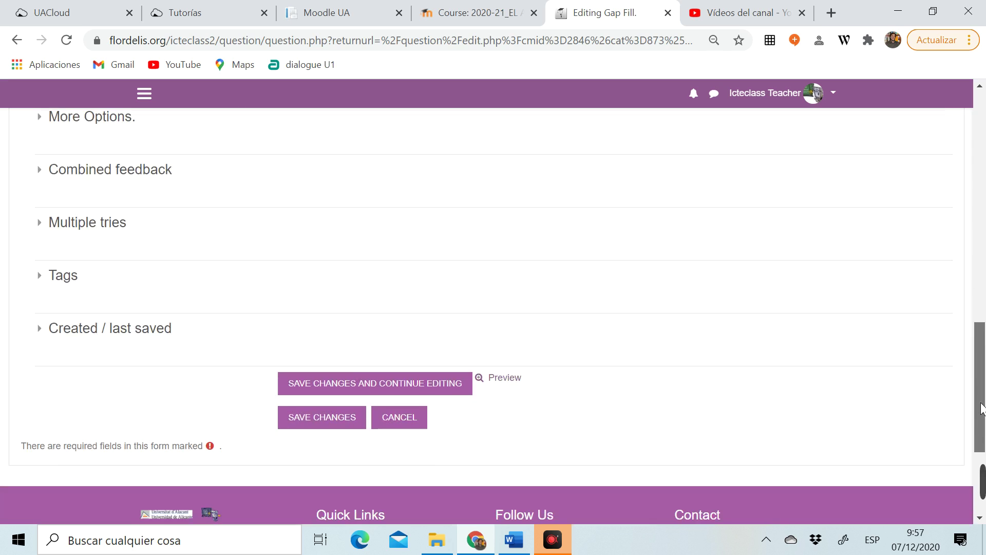
{"action": "left_click", "coordinate": [380, 419]}
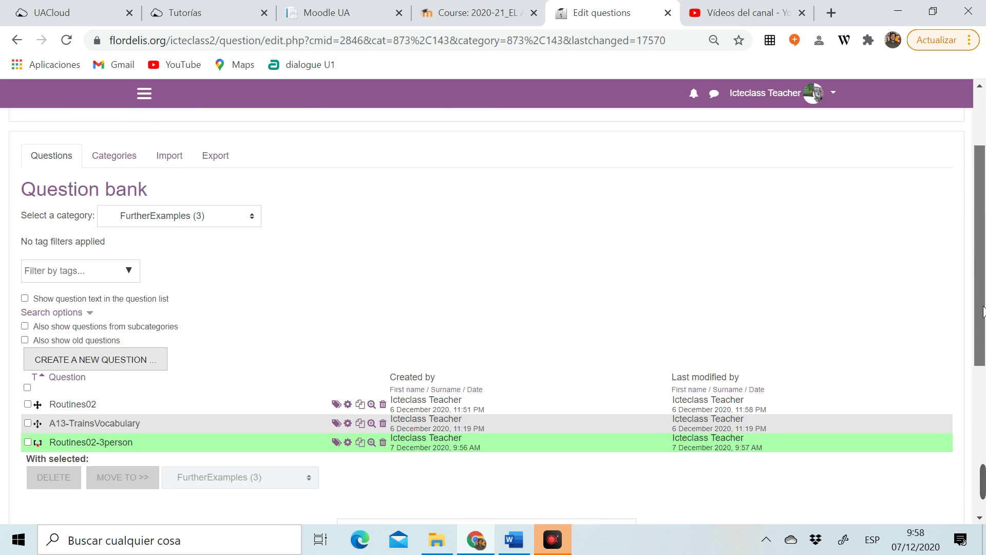
Step: Preview Routines02-3person and place "has dinner" in the gap before "at half past eight" and "gets dressed" in the gap before "with his school uniform"
{"action": "left_click", "coordinate": [372, 440]}
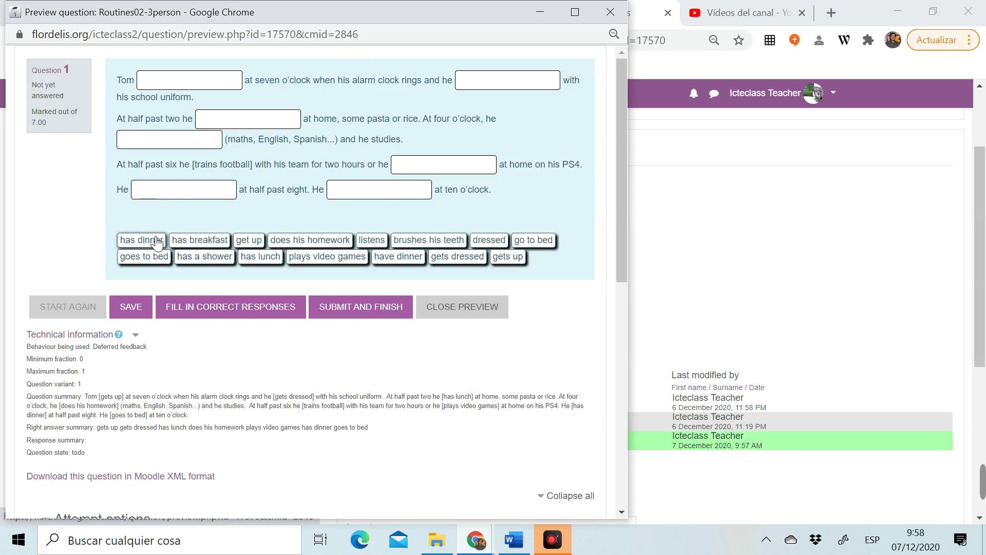
{"action": "left_click_drag", "start_coordinate": [157, 242], "coordinate": [179, 190]}
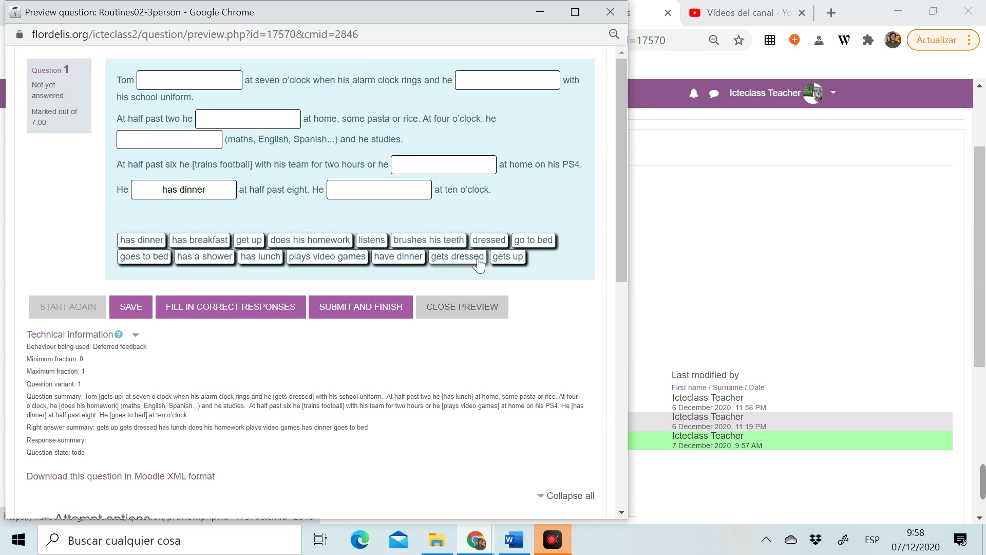
{"action": "left_click_drag", "start_coordinate": [478, 262], "coordinate": [521, 82]}
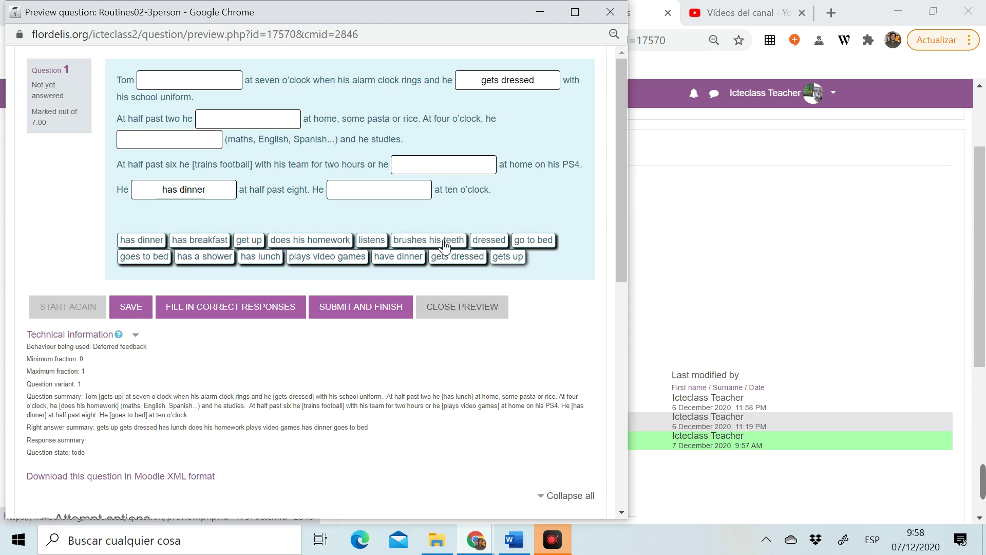
Step: Complete the remaining preview gaps in reading order with "gets up", "has lunch", "does his homework", "plays video games" and "goes to bed"
{"action": "left_click_drag", "start_coordinate": [509, 256], "coordinate": [184, 75]}
{"action": "left_click_drag", "start_coordinate": [527, 269], "coordinate": [202, 88]}
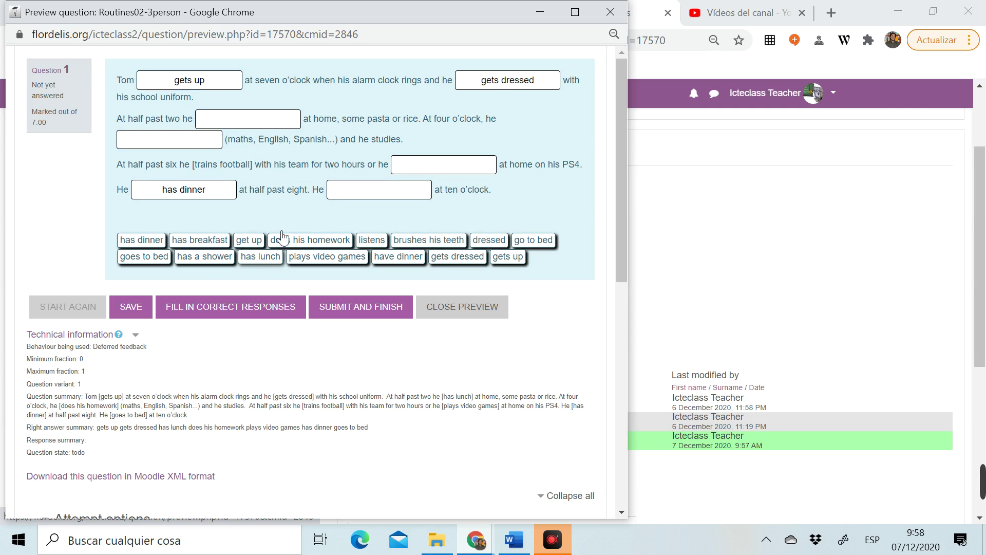
{"action": "left_click_drag", "start_coordinate": [264, 257], "coordinate": [261, 117]}
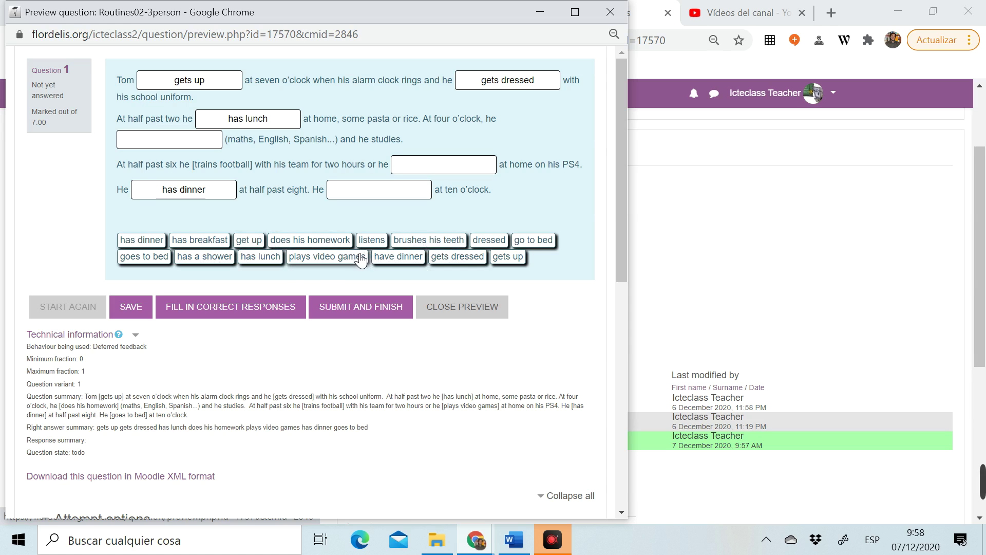
{"action": "left_click_drag", "start_coordinate": [287, 237], "coordinate": [163, 146]}
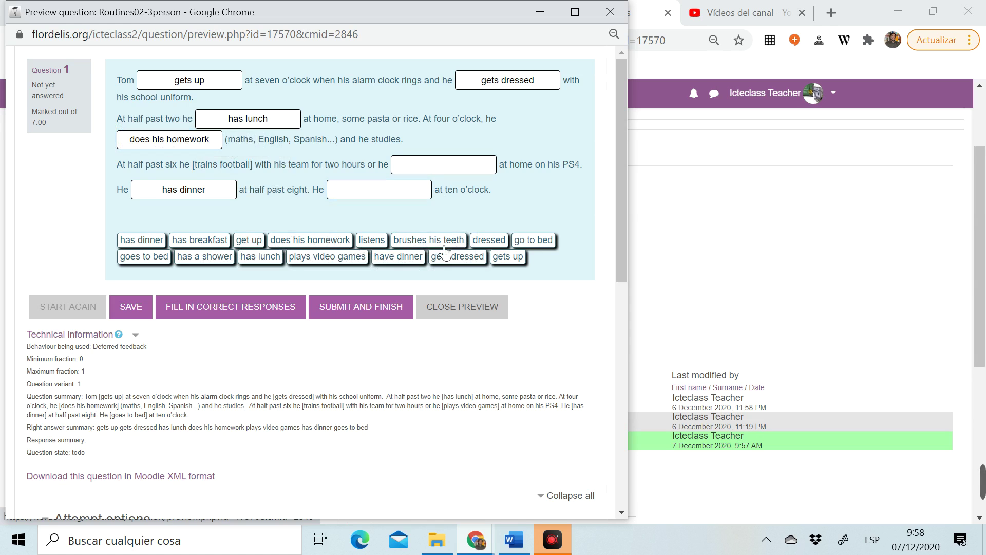
{"action": "left_click_drag", "start_coordinate": [340, 259], "coordinate": [457, 174]}
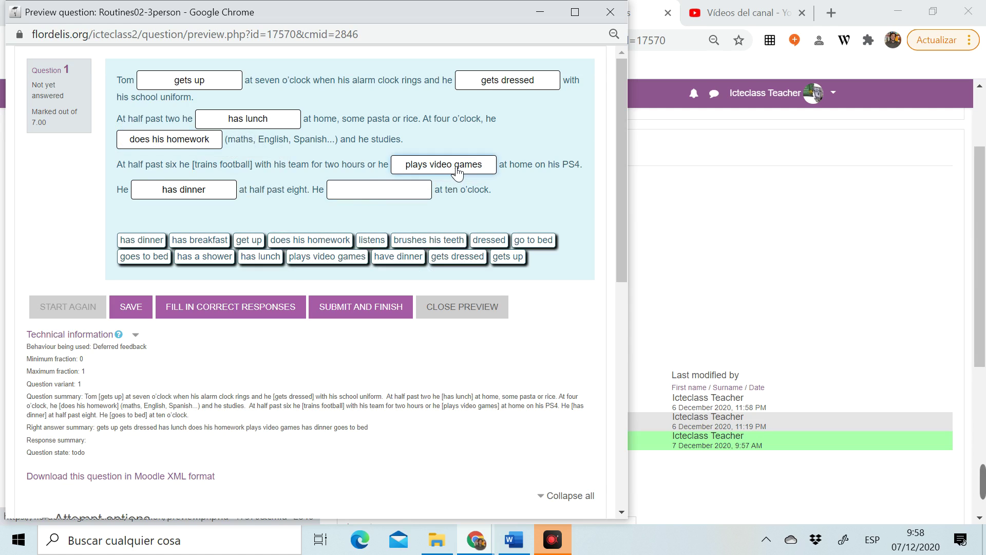
{"action": "left_click_drag", "start_coordinate": [190, 164], "coordinate": [261, 164]}
{"action": "left_click", "coordinate": [369, 209]}
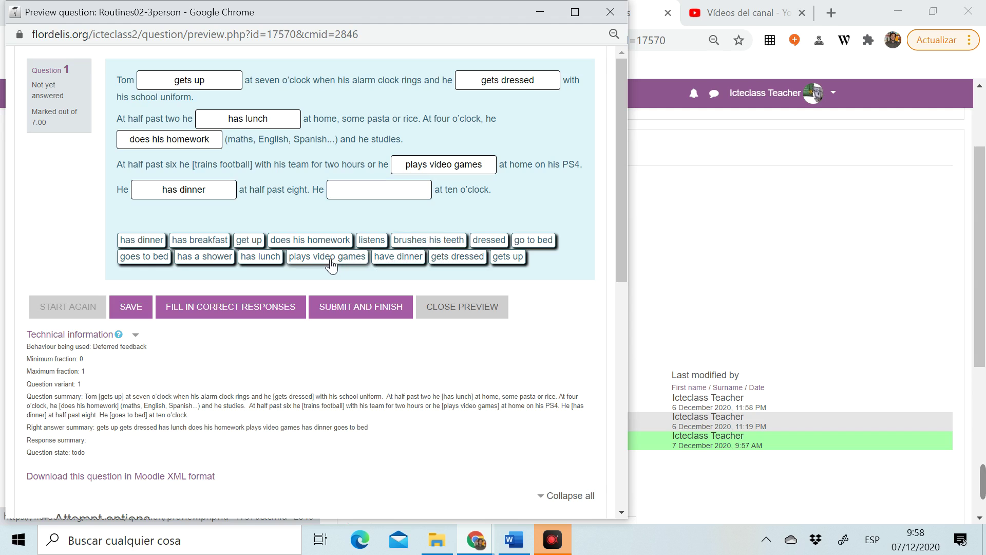
{"action": "left_click_drag", "start_coordinate": [149, 256], "coordinate": [374, 197]}
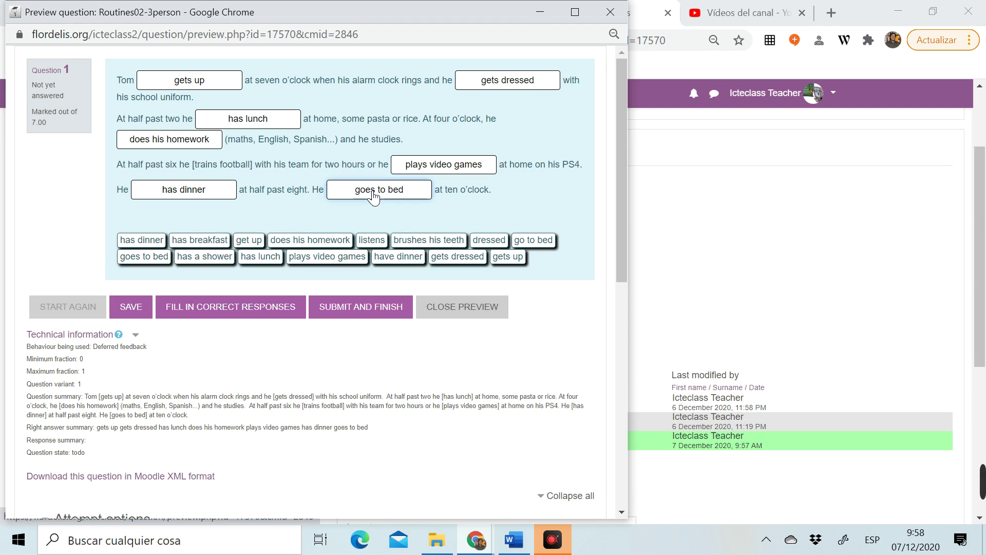
Step: Submit the completed answers for grading and close the question preview
{"action": "left_click", "coordinate": [316, 307]}
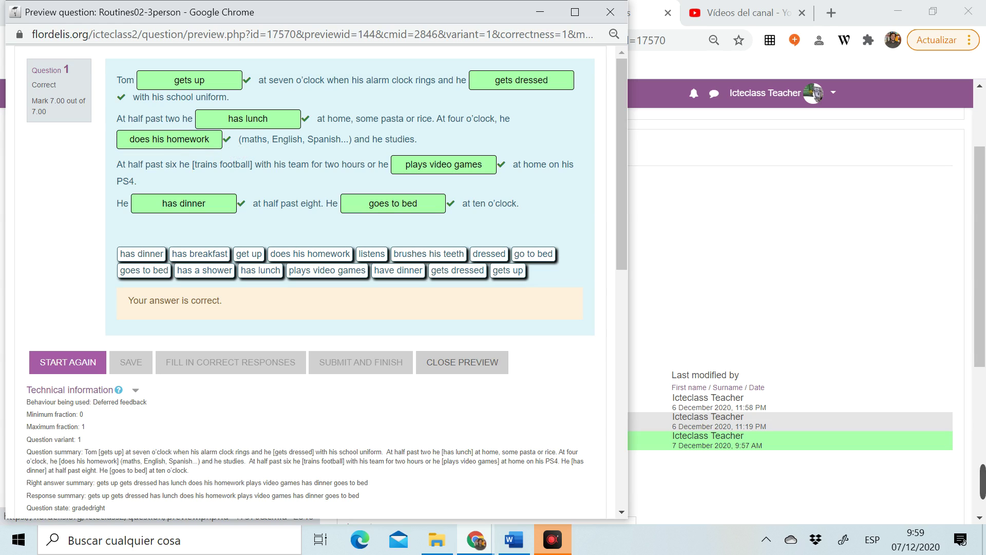
{"action": "left_click_drag", "start_coordinate": [173, 165], "coordinate": [261, 165]}
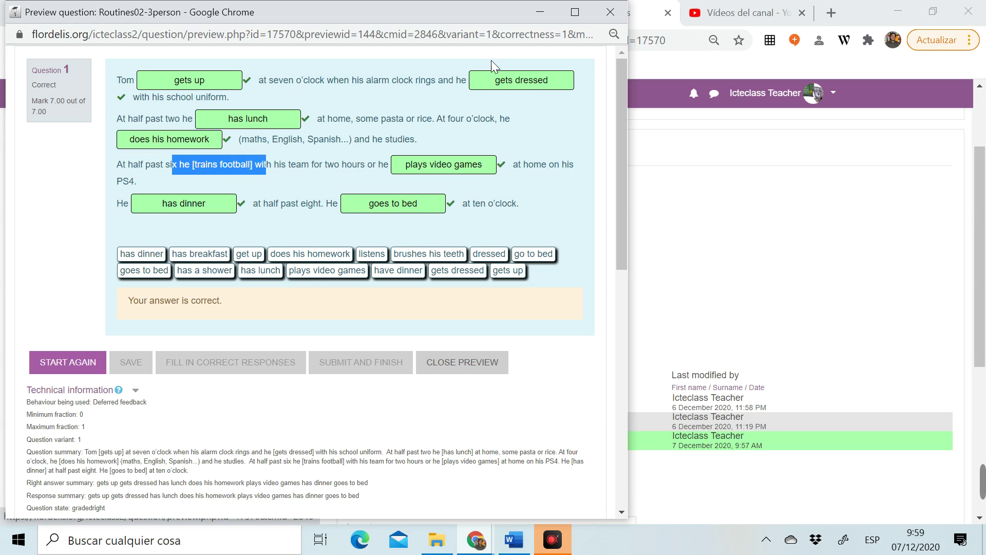
{"action": "left_click", "coordinate": [460, 365]}
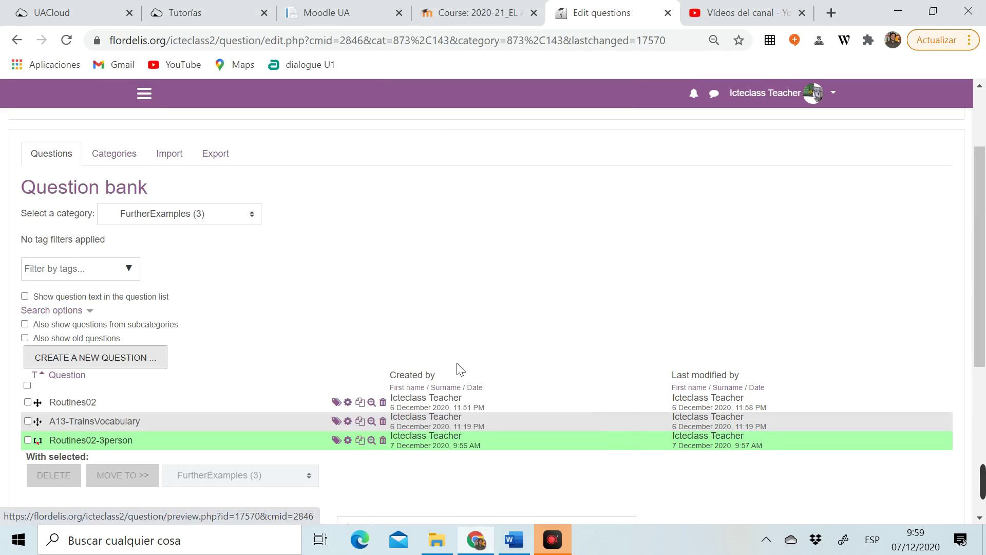
Step: Reopen Routines02-3person for editing and retype the bracketed gap "[trains football]" after "At half past six he" in the question text
{"action": "left_click", "coordinate": [349, 441]}
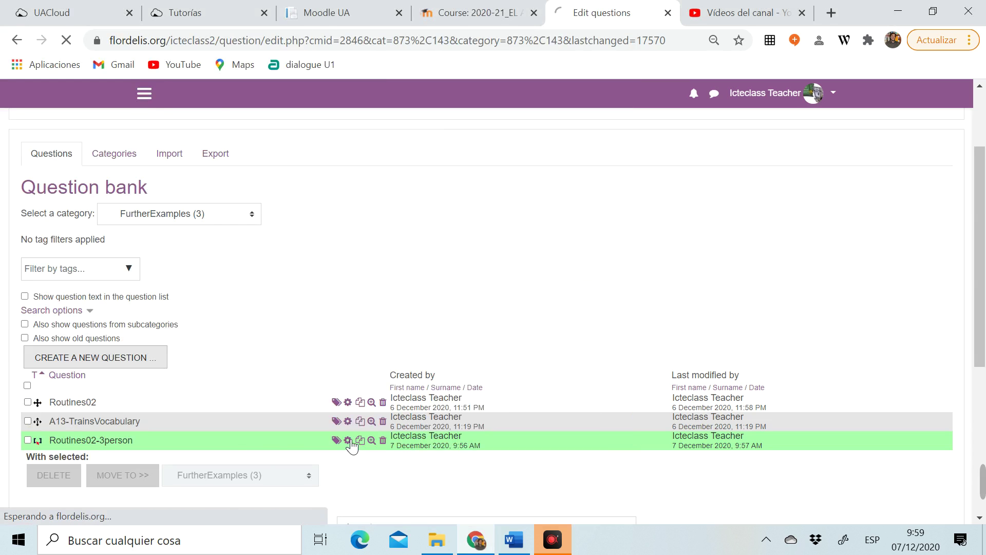
{"action": "left_click_drag", "start_coordinate": [980, 176], "coordinate": [980, 282]}
{"action": "left_click_drag", "start_coordinate": [347, 207], "coordinate": [393, 207]}
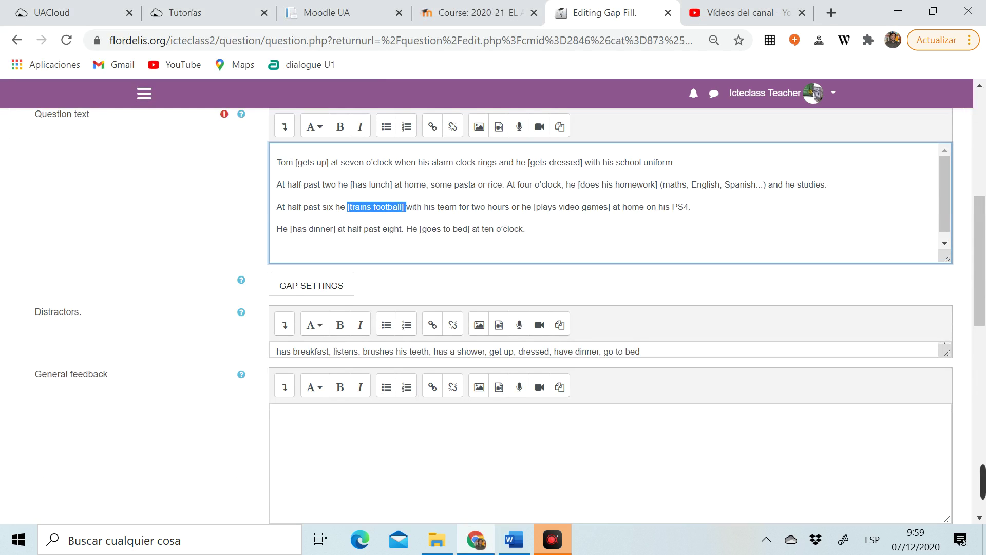
{"action": "key", "text": "Delete"}
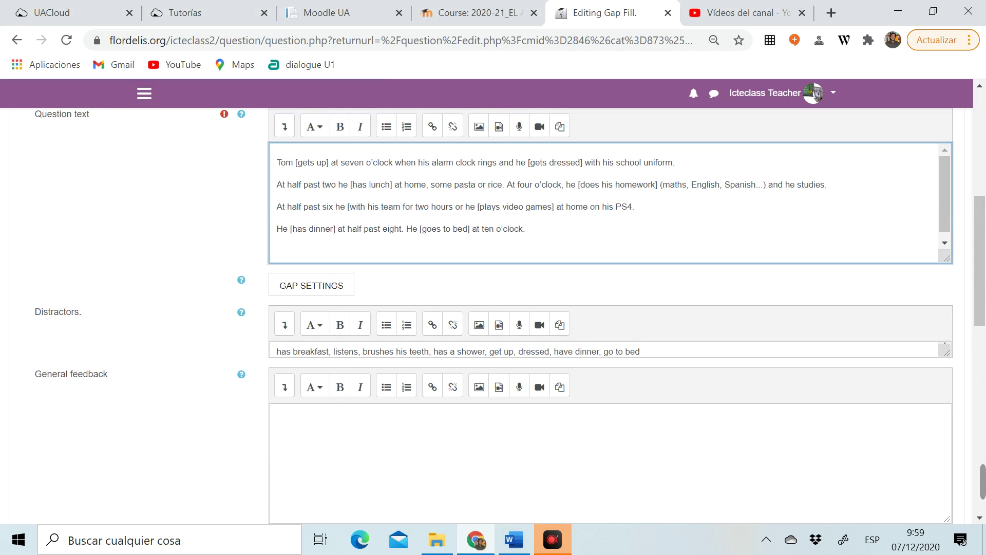
{"action": "type", "text": "[trains footb"}
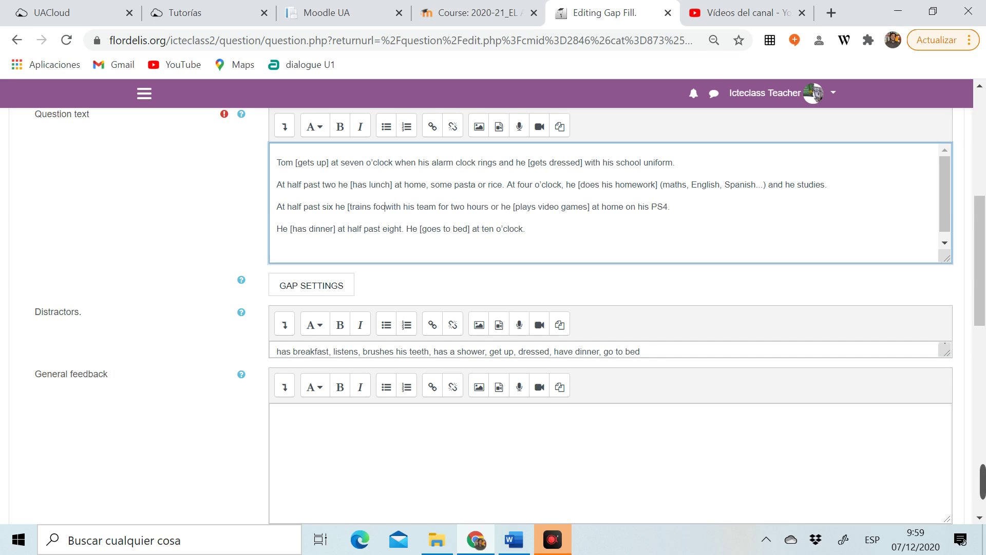
{"action": "type", "text": "all"}
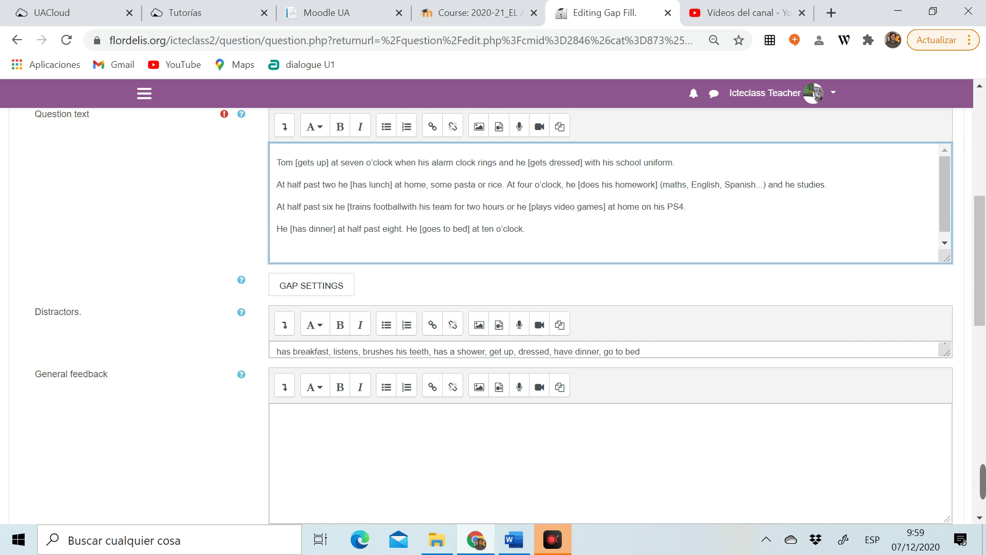
{"action": "type", "text": "]"}
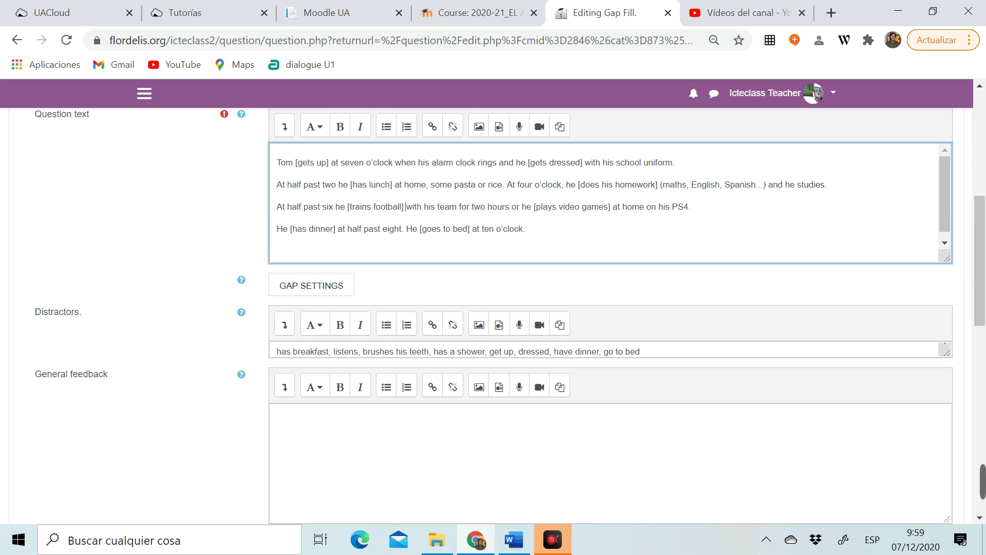
Step: Check that "[trains football]" is marked as a gap in the gap settings view and save the question changes
{"action": "left_click", "coordinate": [349, 277]}
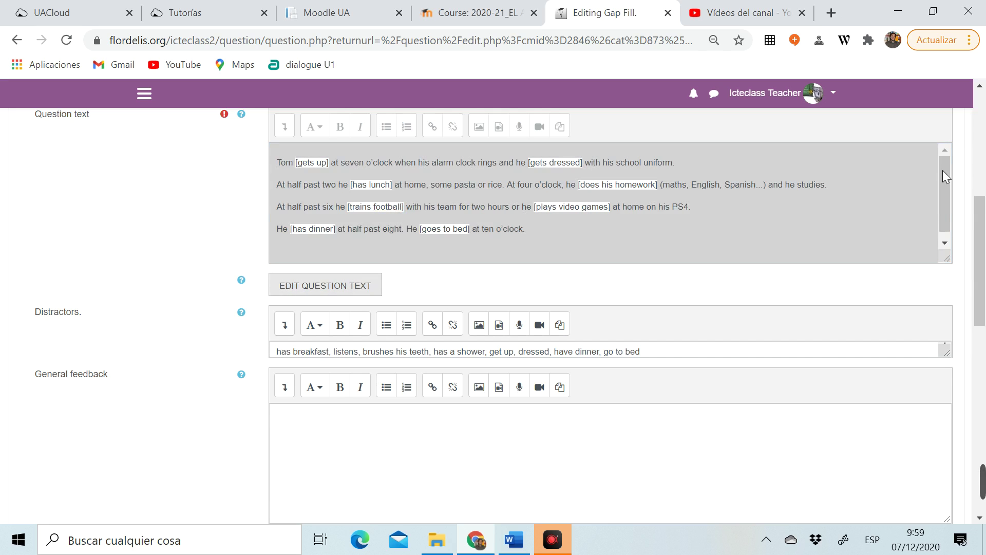
{"action": "scroll", "coordinate": [984, 230], "scroll_direction": "down", "scroll_amount": 8}
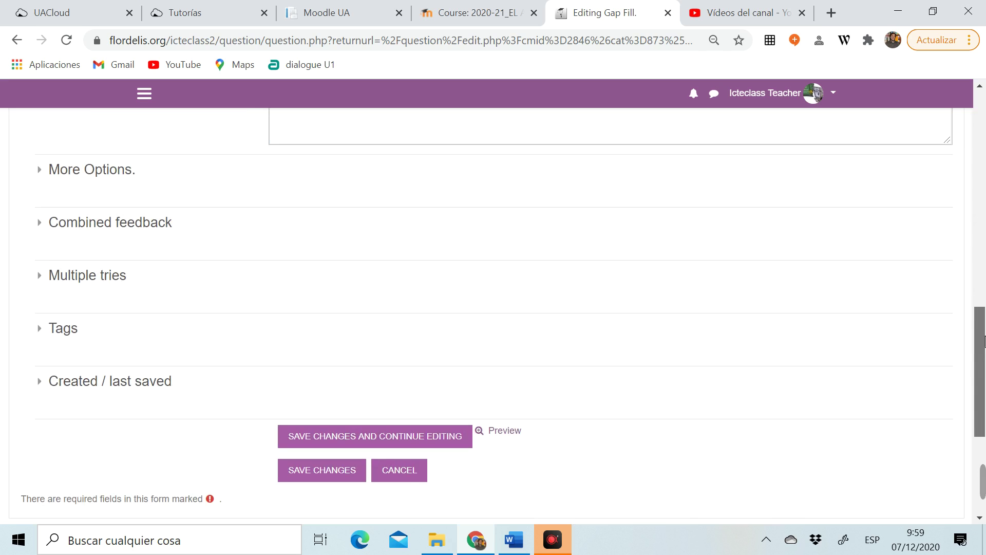
{"action": "left_click", "coordinate": [343, 471]}
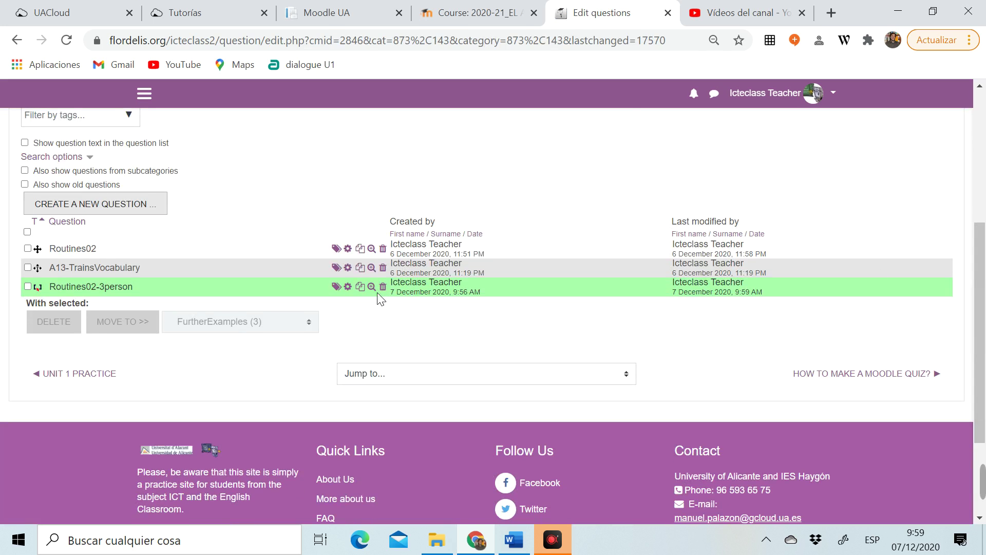
Step: Preview the saved Routines02-3person question again to check the "trains football" gap
{"action": "left_click", "coordinate": [372, 288]}
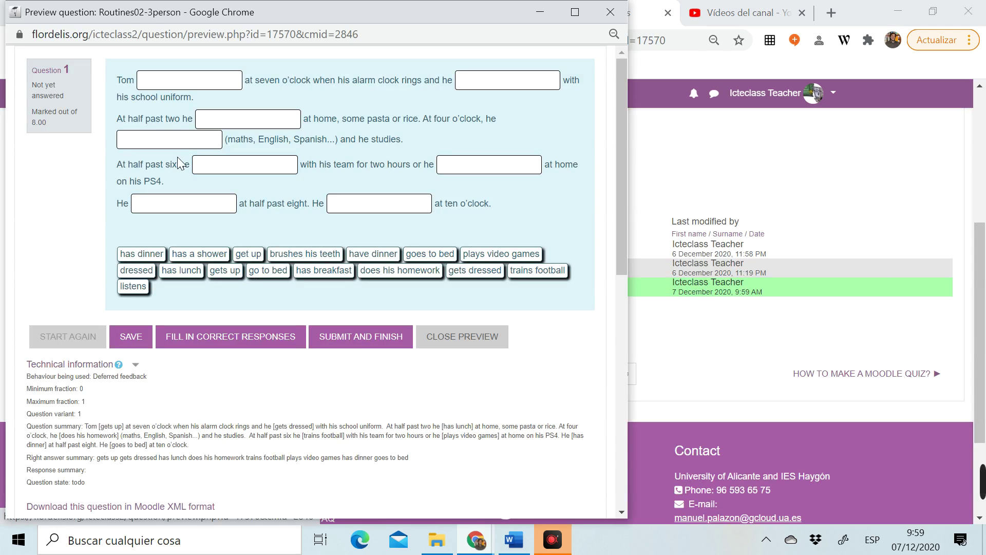